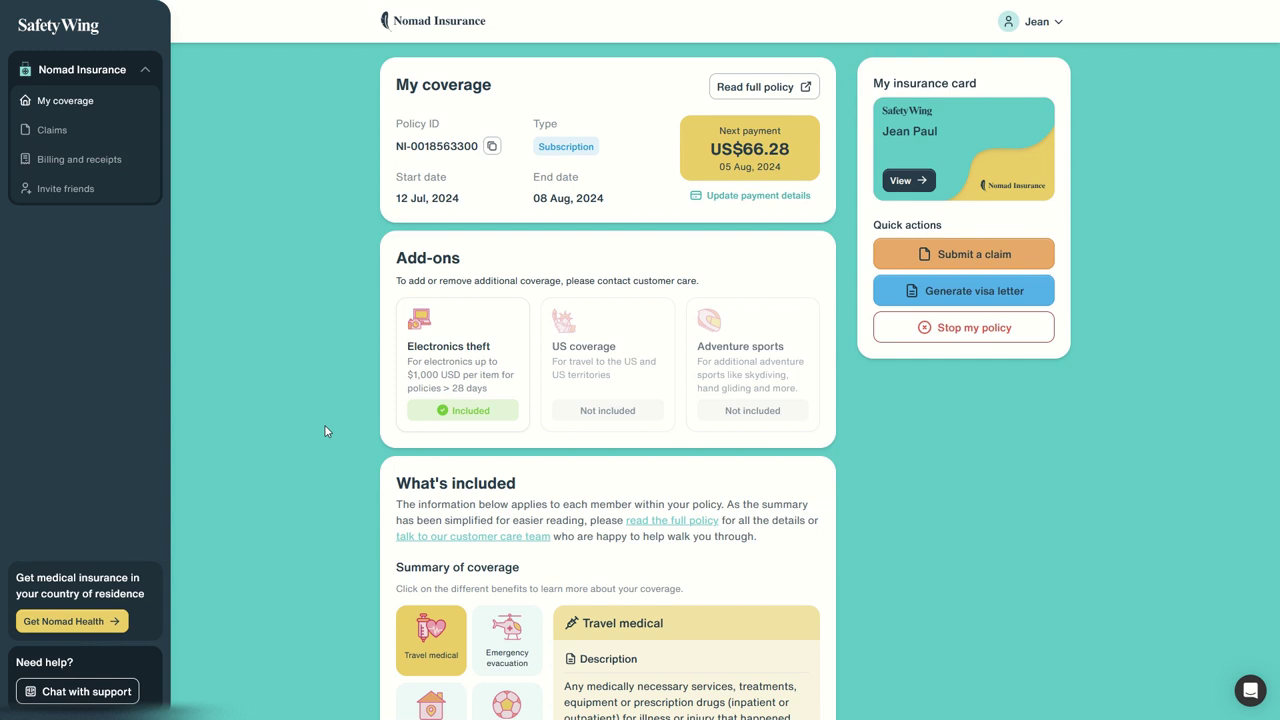
scroll(325, 416, up, 1)
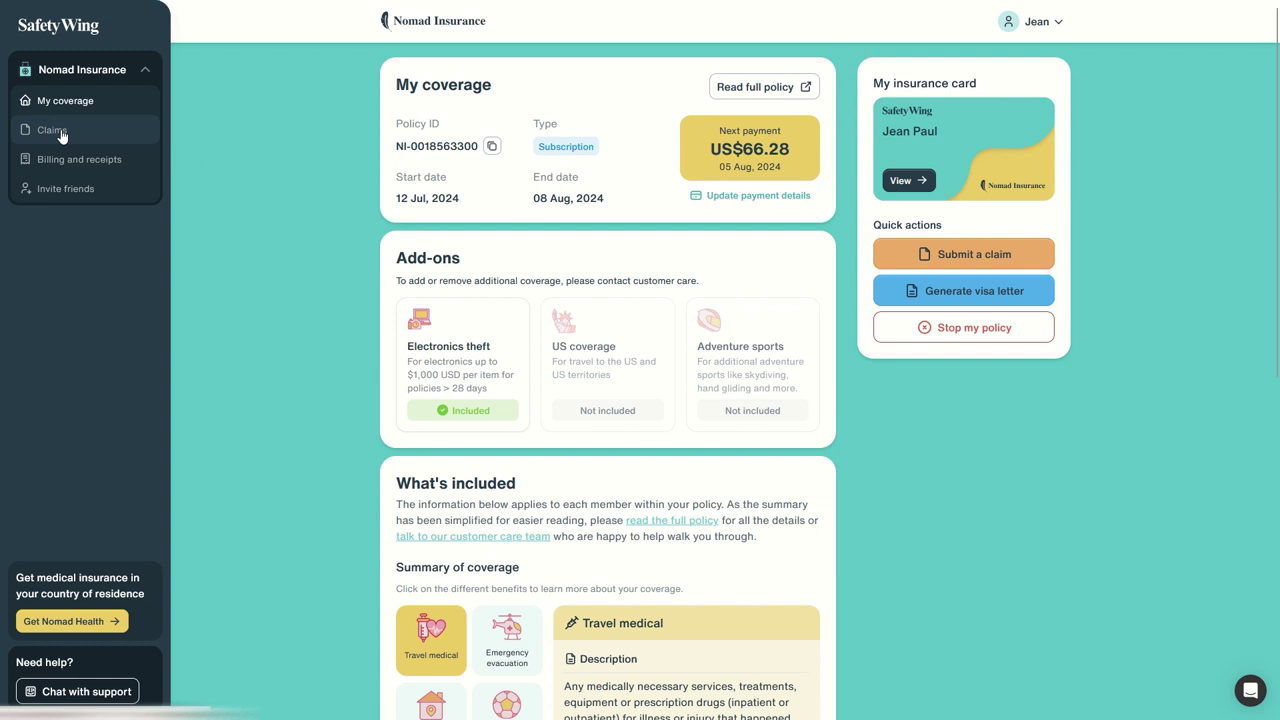
triple_click(155, 121)
drag(155, 121, 252, 131)
click(252, 131)
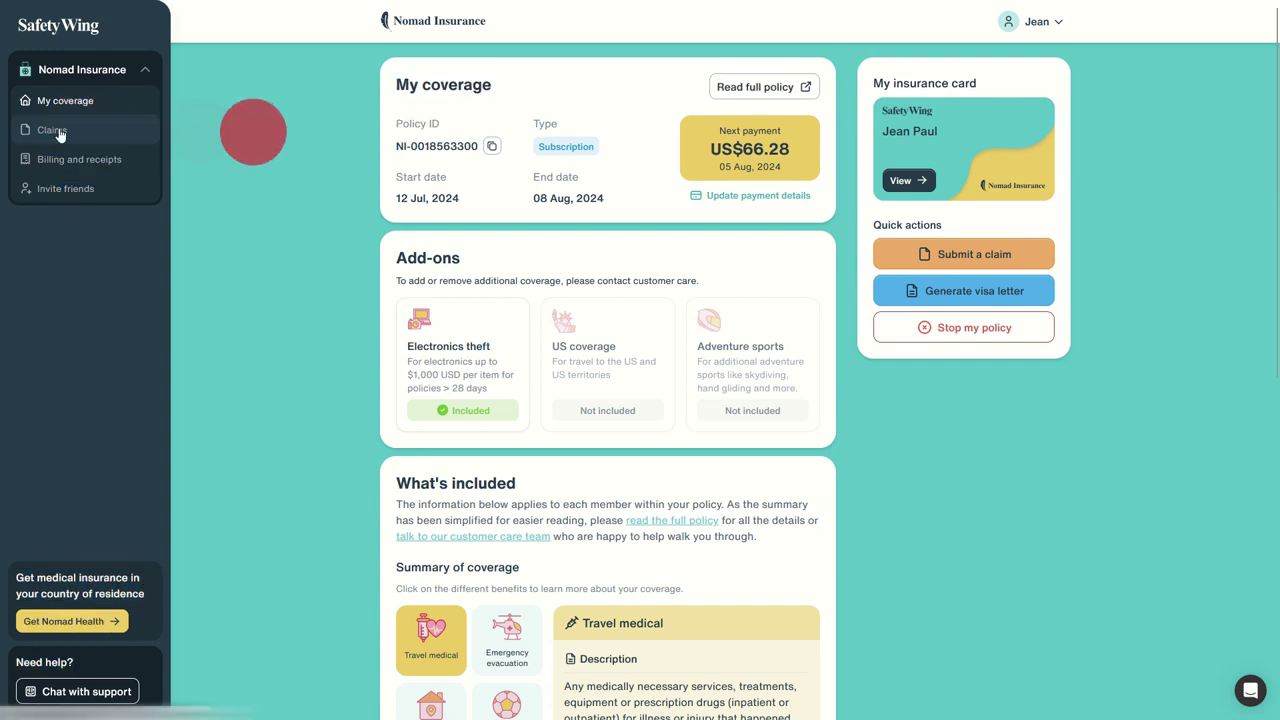
Start a new claim for Medical benefits and set the first date of service to Jul 12, 2024
click(994, 249)
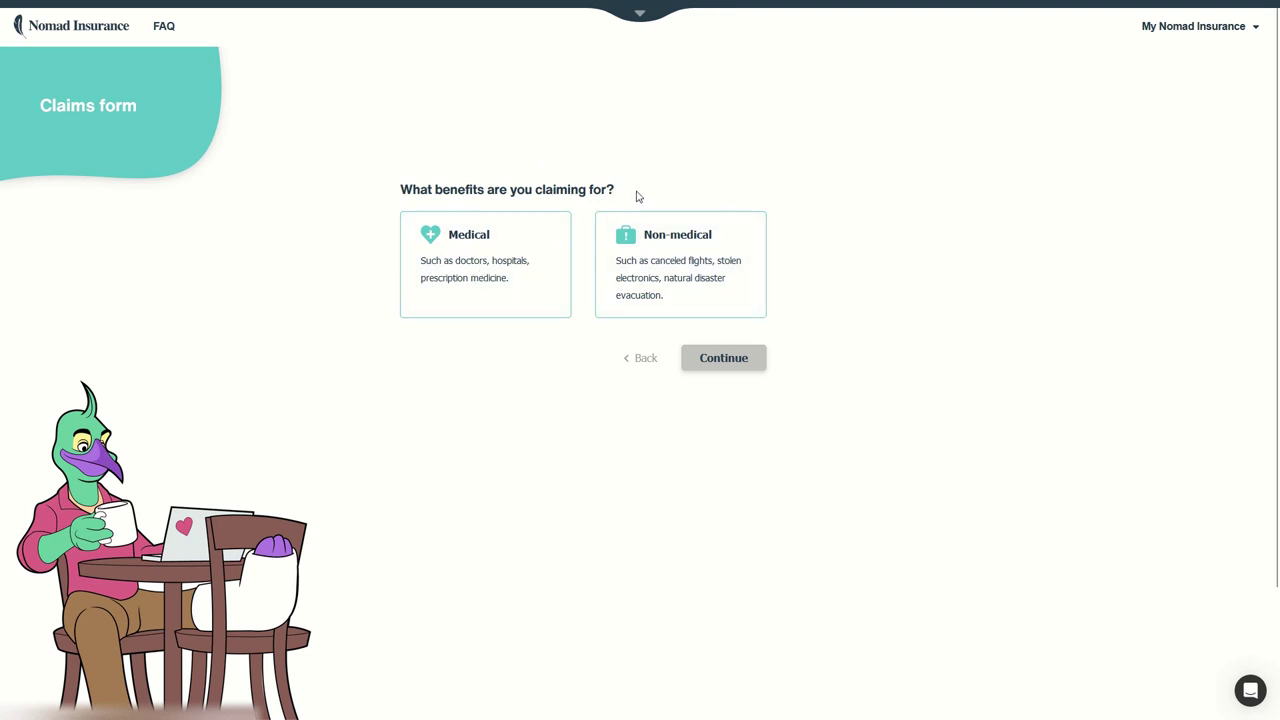
click(508, 248)
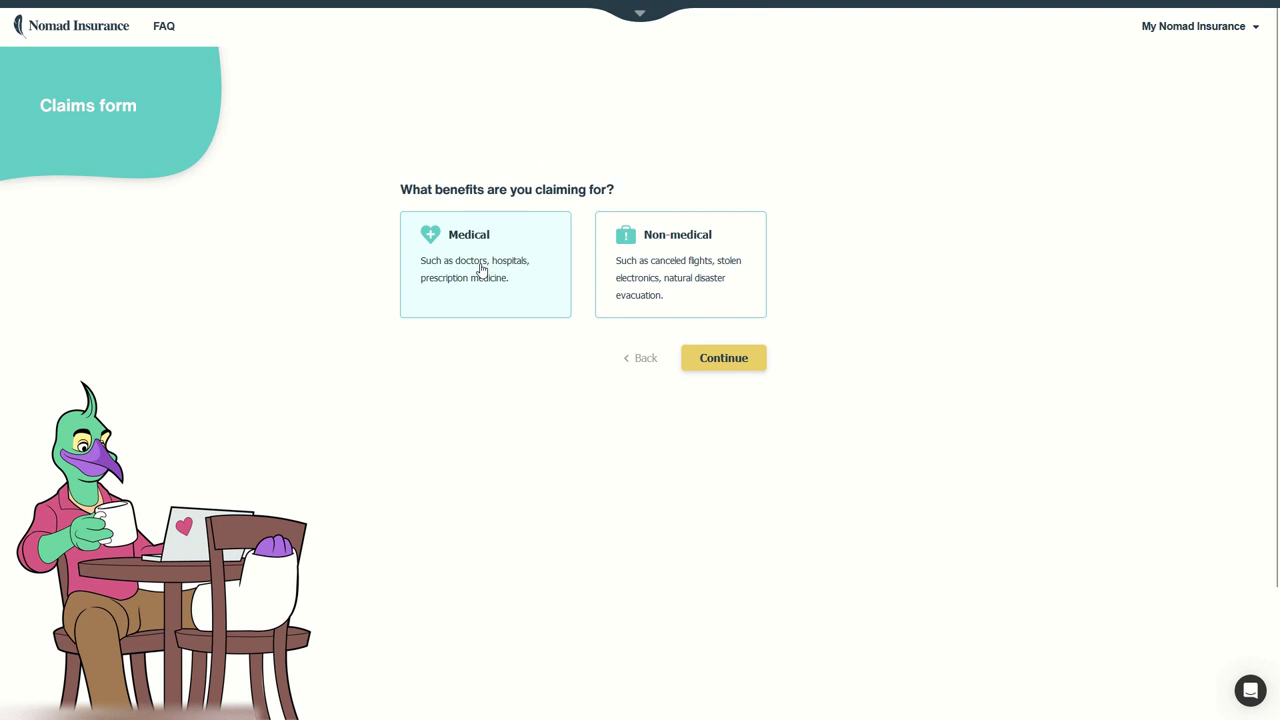
click(748, 366)
click(485, 288)
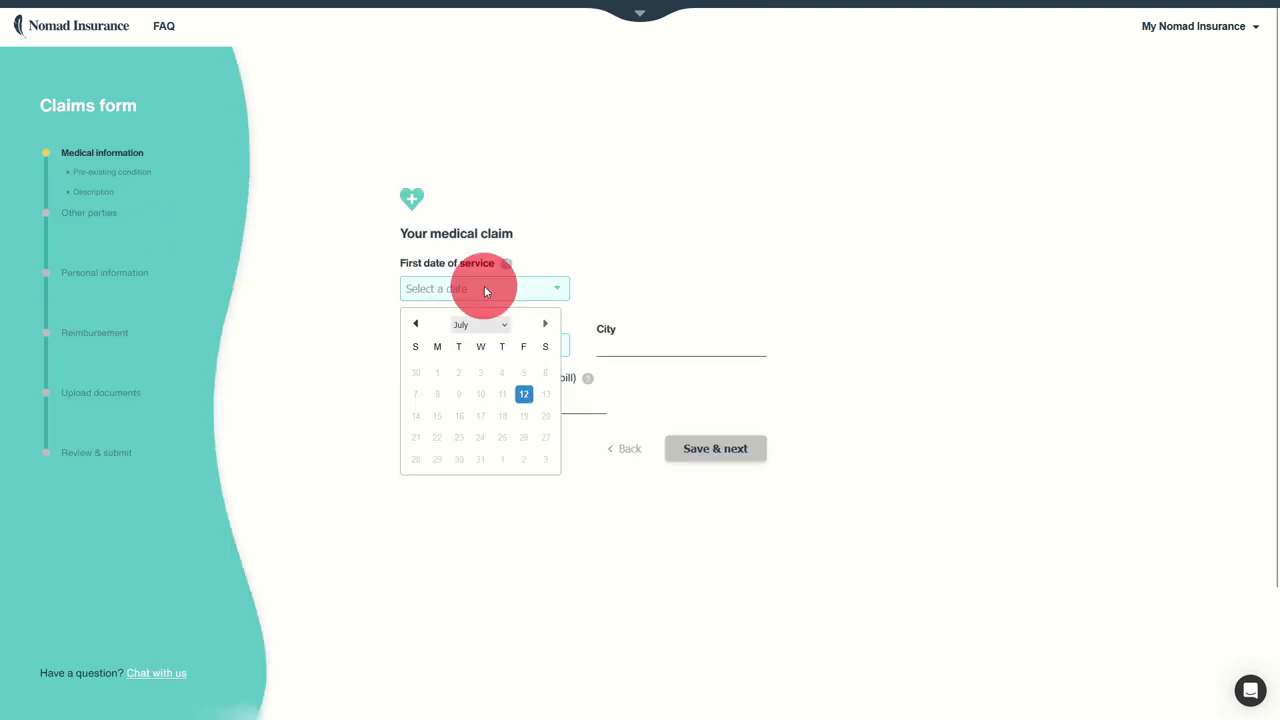
click(524, 395)
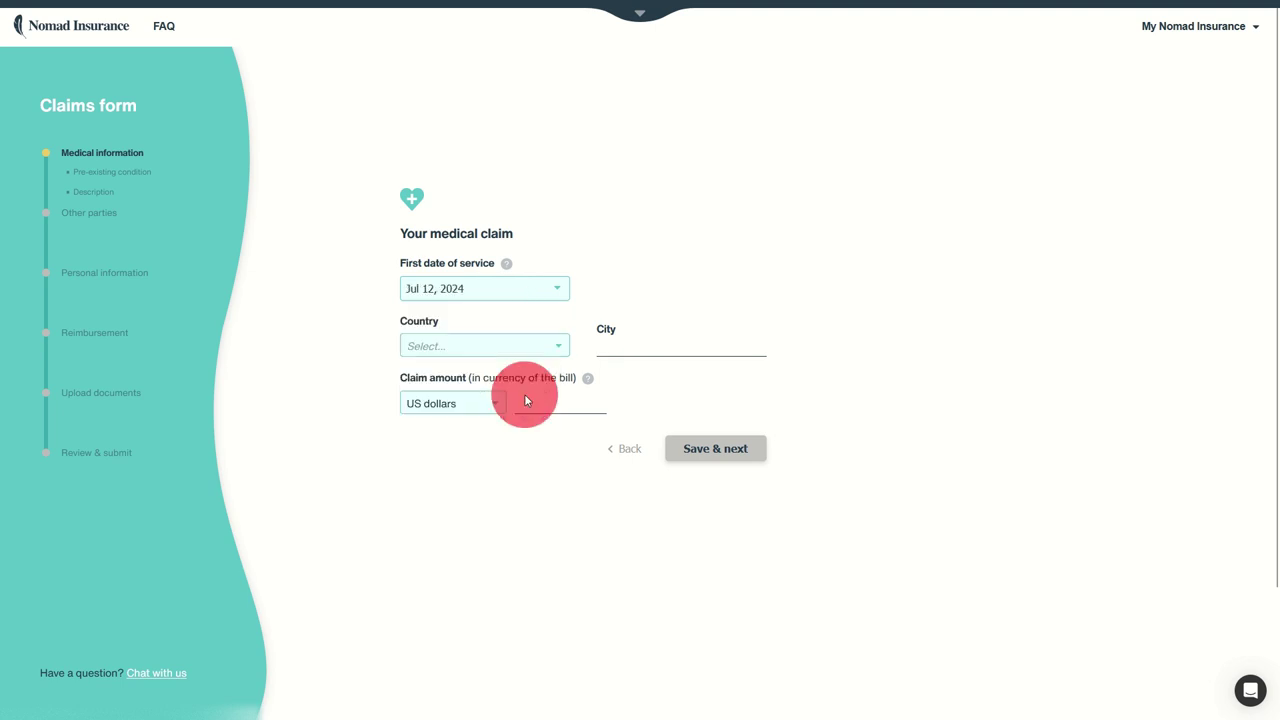
Set the medical claim's country to Ghana
click(481, 347)
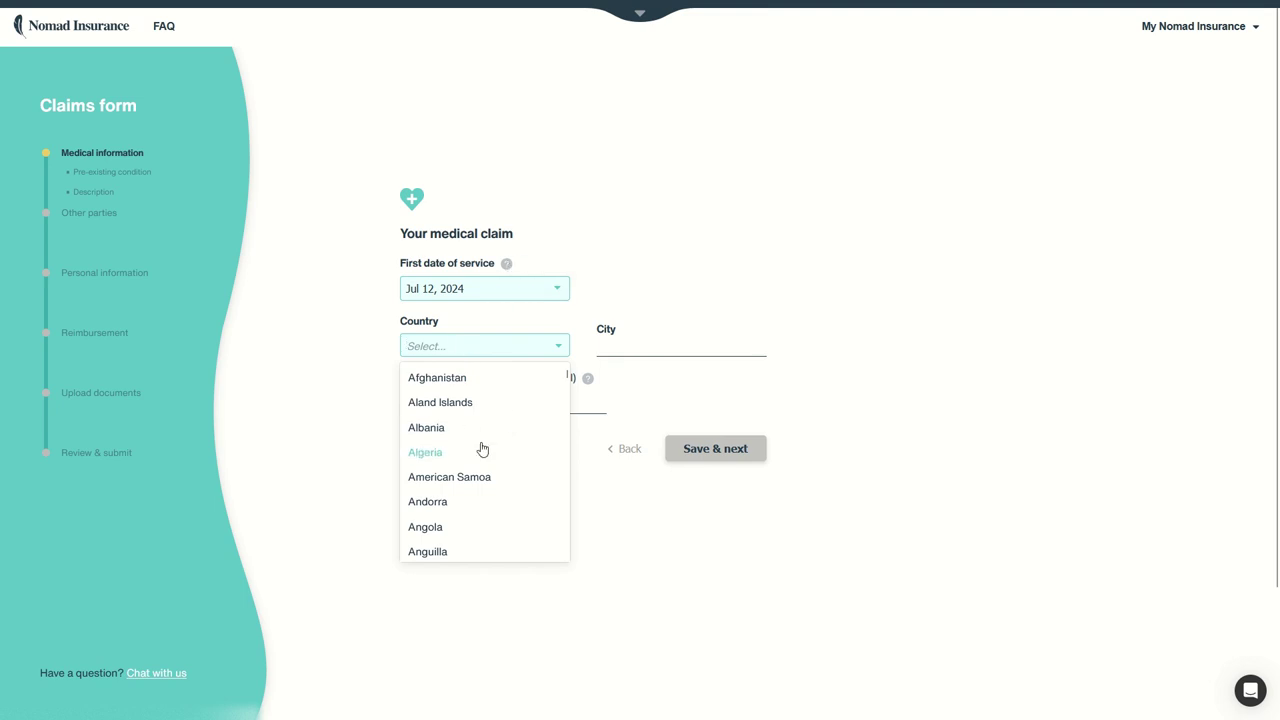
scroll(481, 449, down, 15)
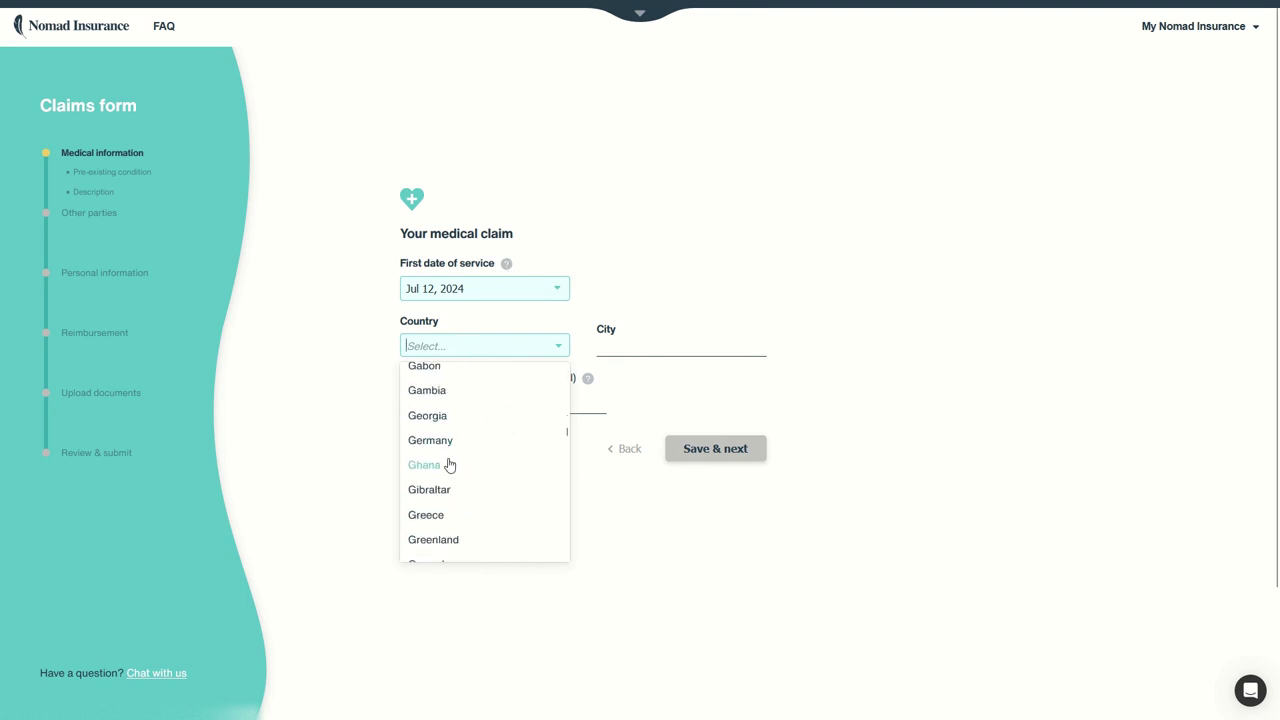
click(447, 464)
click(624, 352)
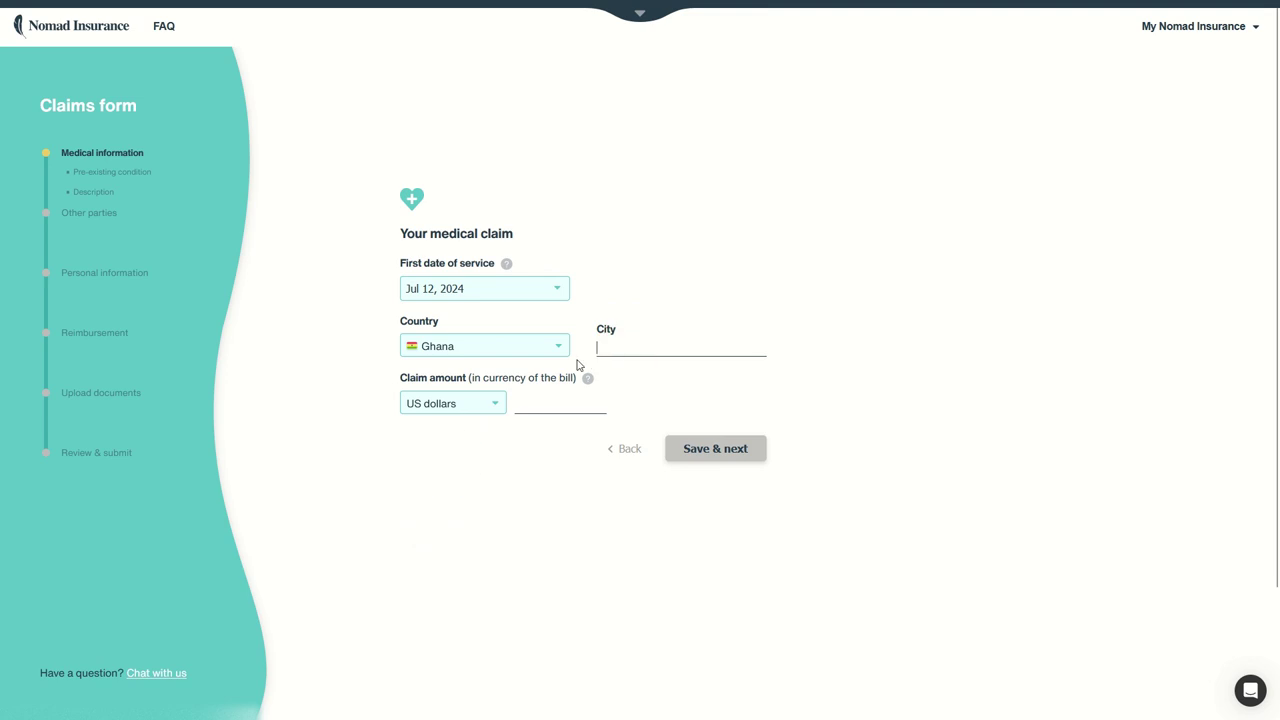
Set the medical claim's country to Thailand and its city to Bangkok
click(511, 346)
scroll(491, 430, down, 8)
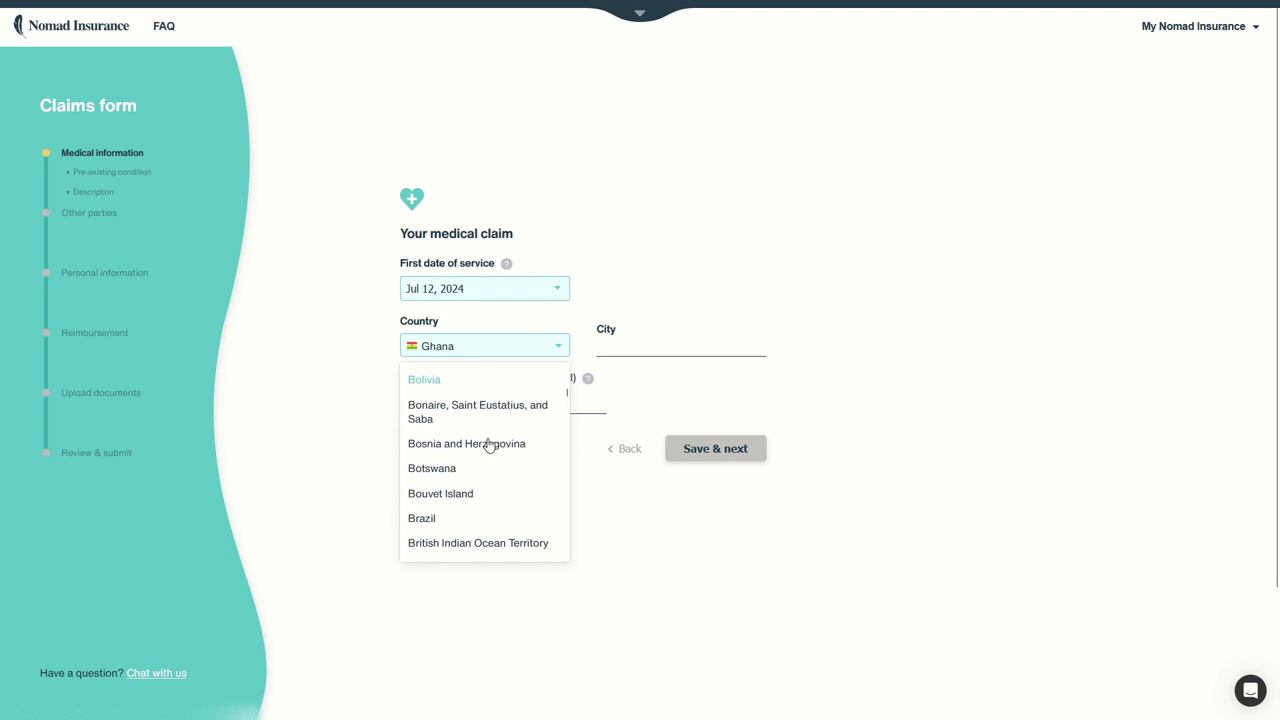
scroll(489, 445, down, 12)
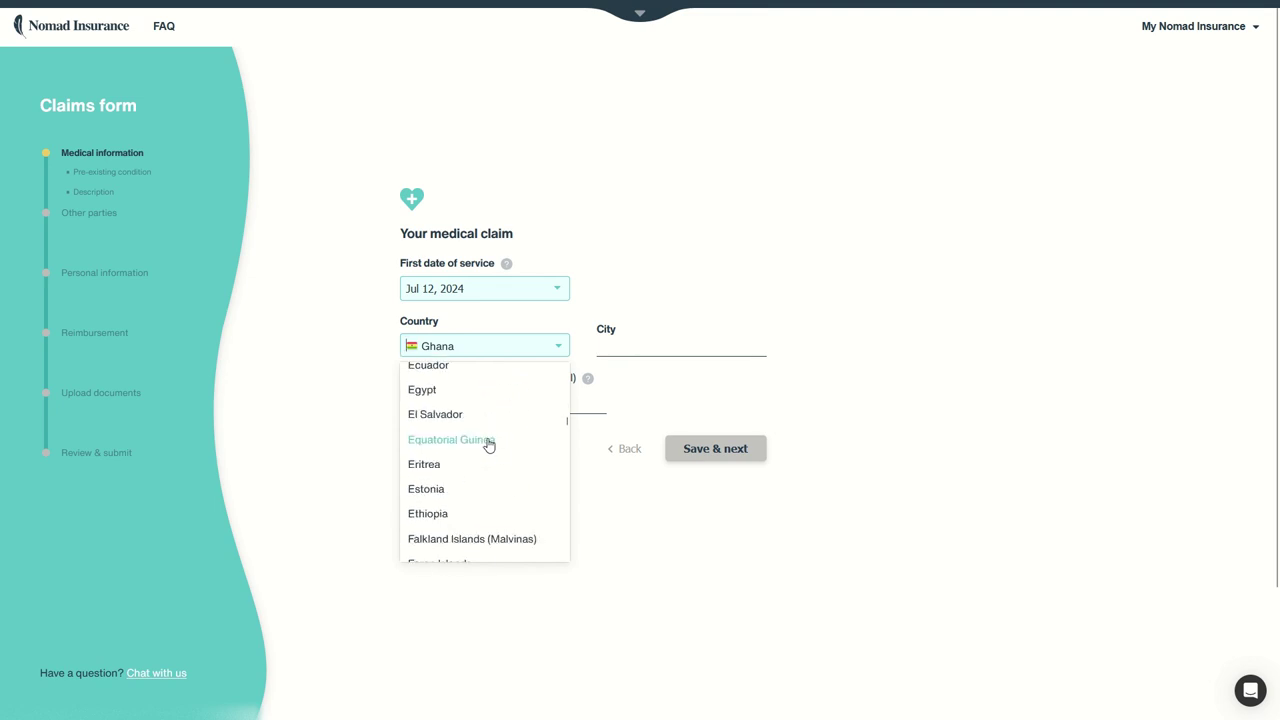
scroll(489, 445, down, 20)
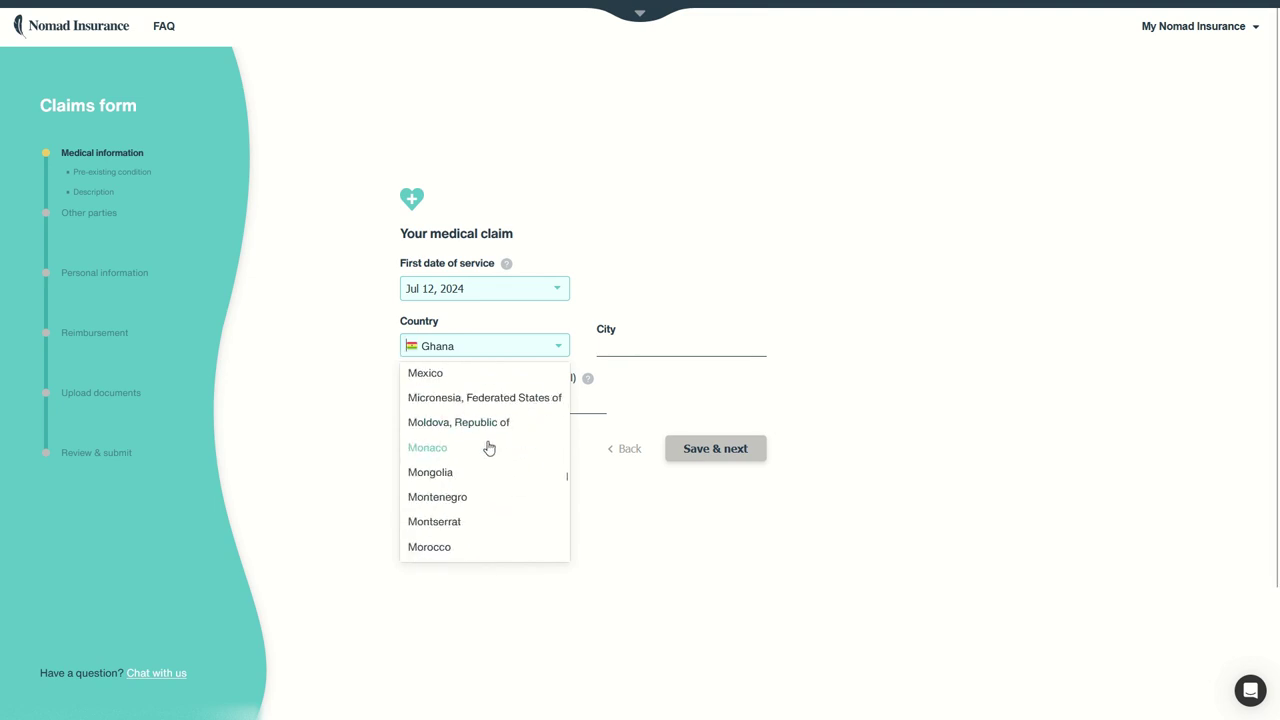
scroll(489, 447, down, 15)
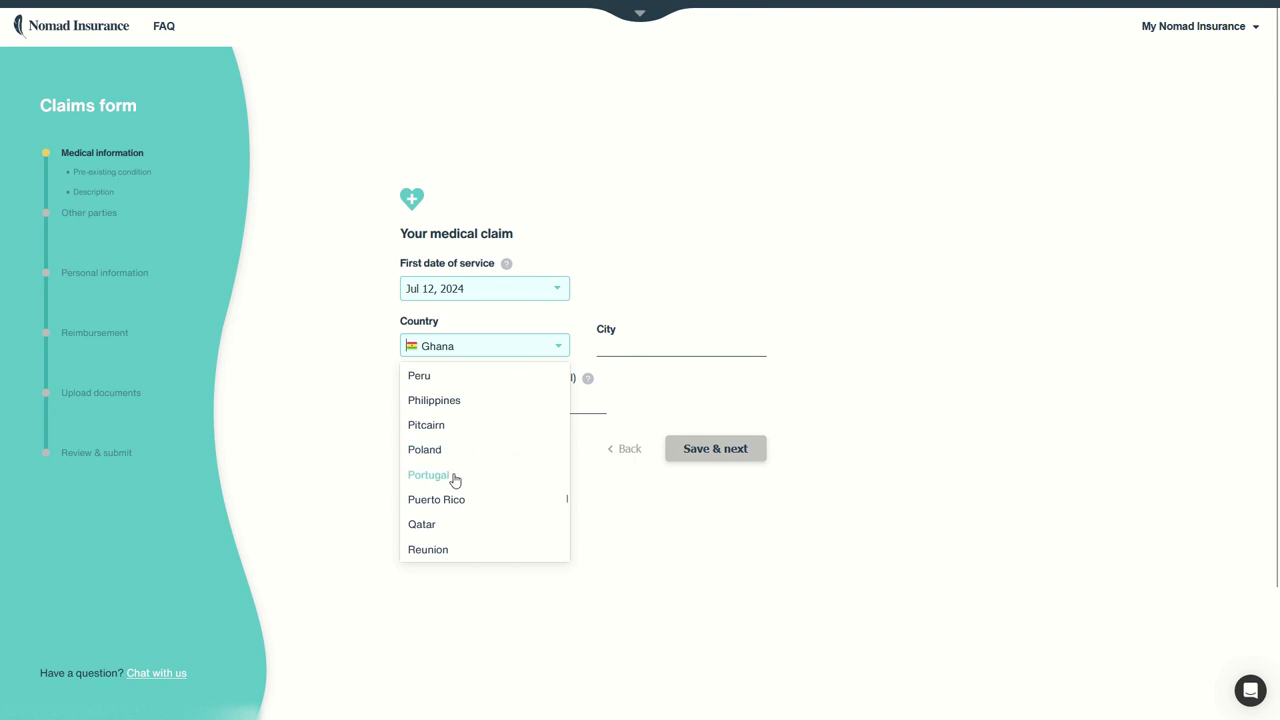
scroll(457, 470, up, 3)
scroll(458, 466, down, 15)
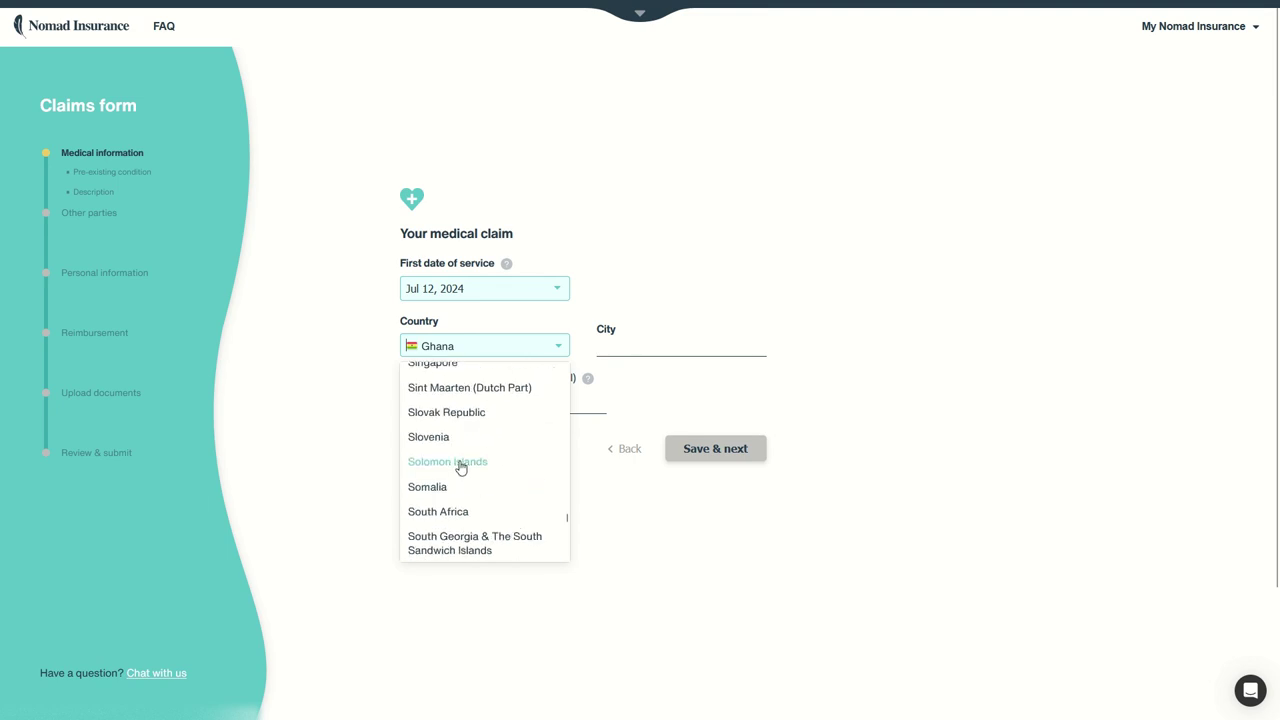
scroll(460, 468, down, 12)
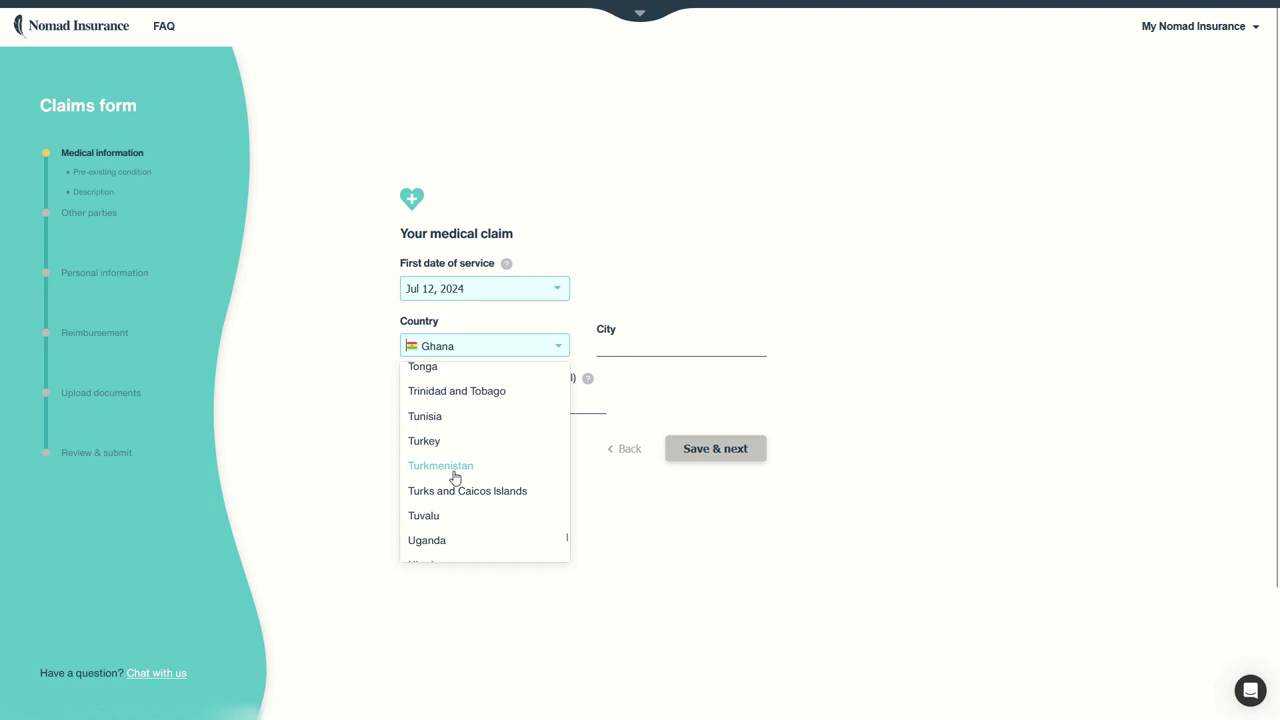
scroll(455, 477, up, 6)
click(436, 466)
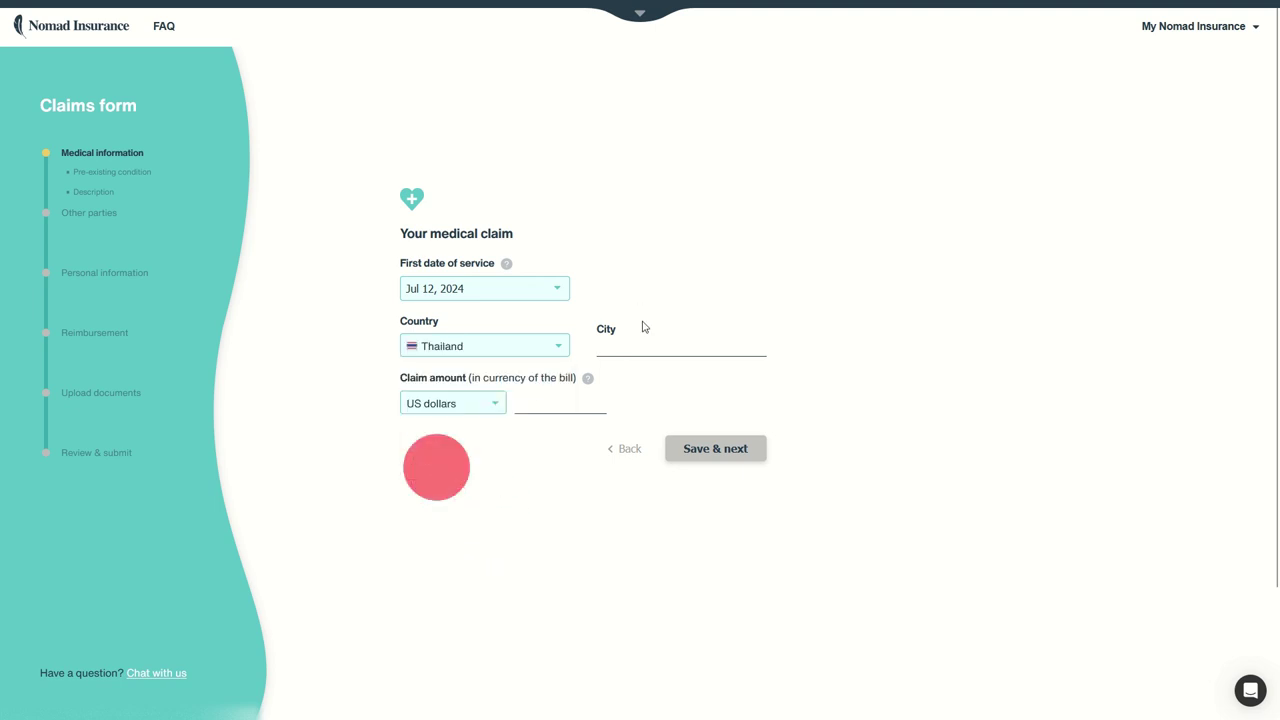
click(624, 345)
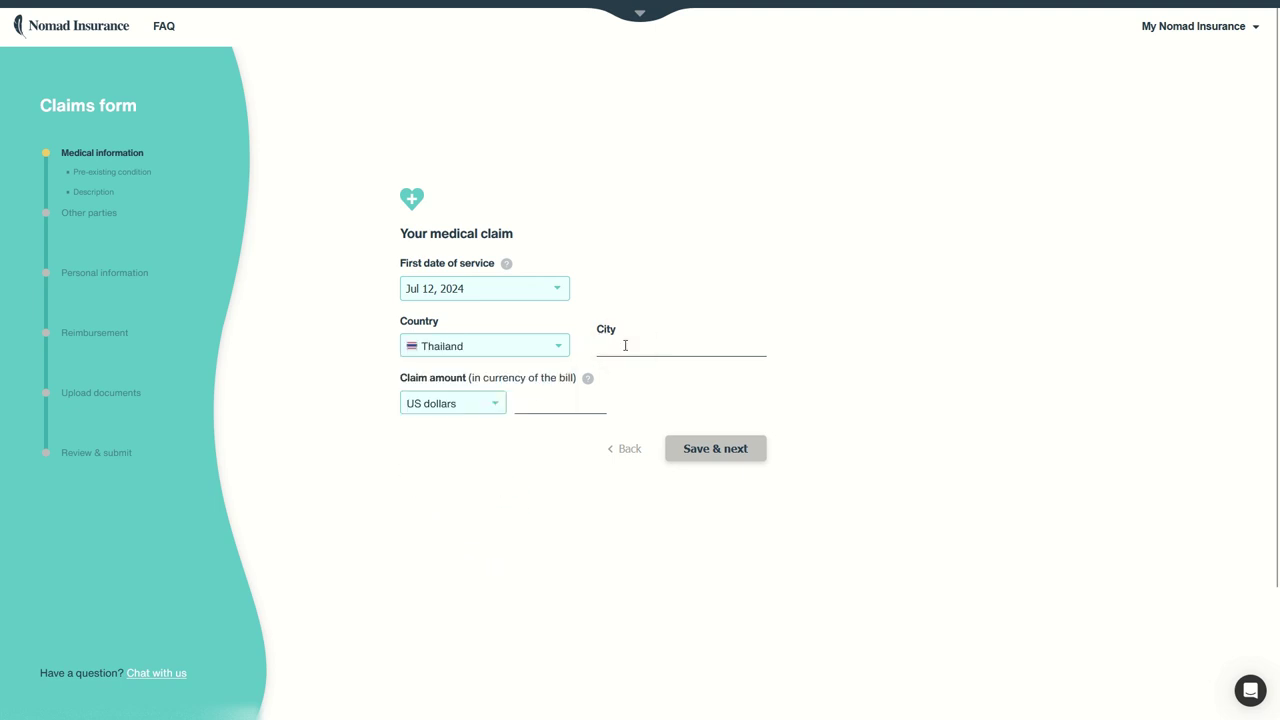
text(Bangkok)
Set the claim amount to 10,000 in Thai baht and save the medical claim details
click(550, 408)
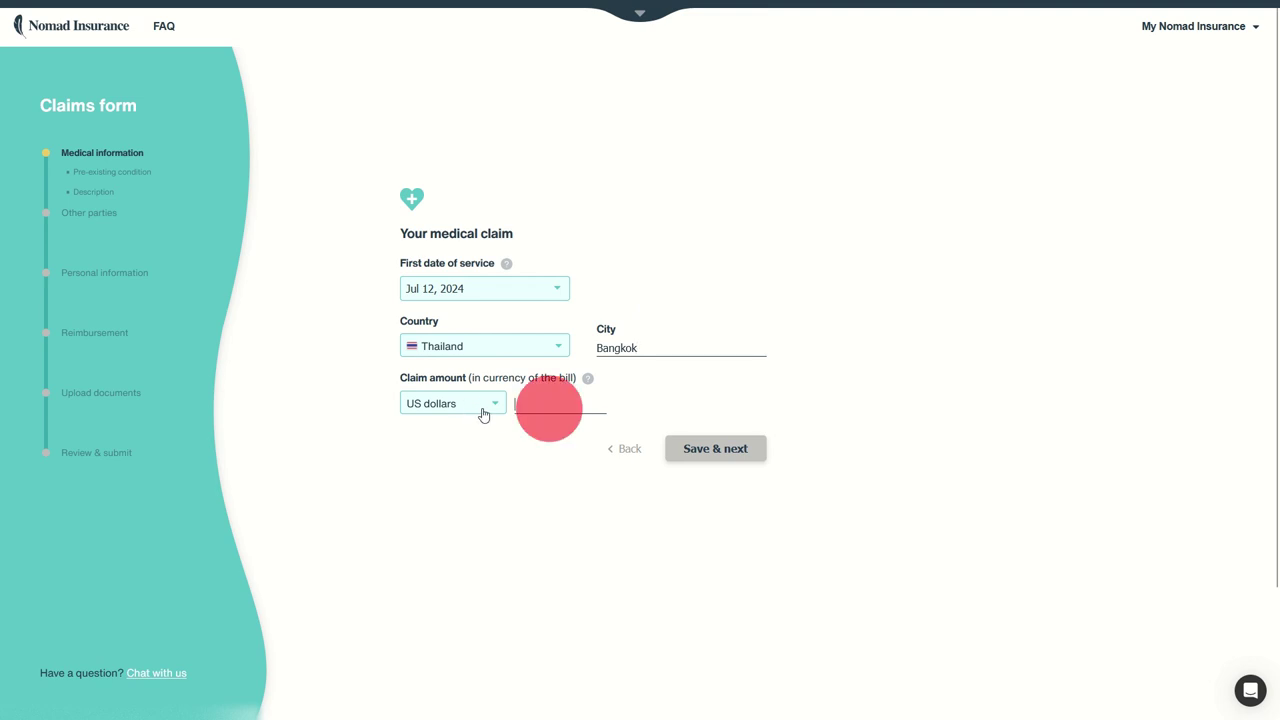
mouse_move(587, 380)
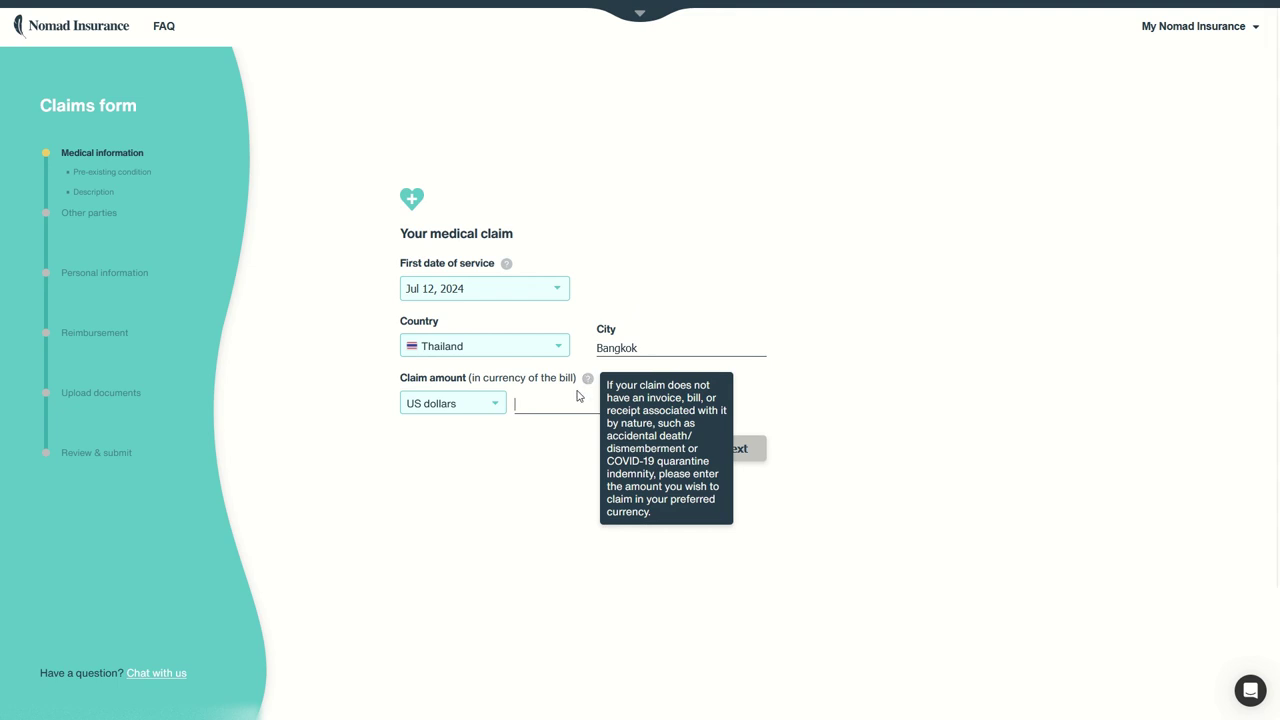
click(571, 404)
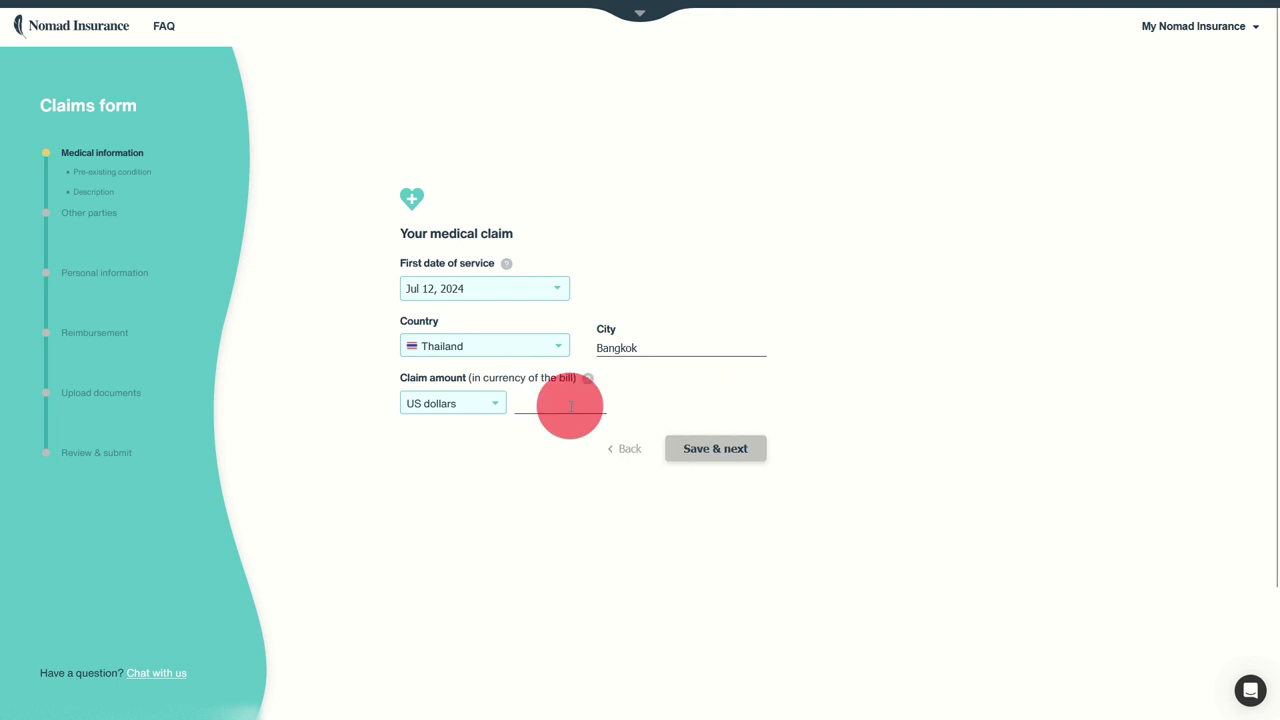
click(504, 406)
scroll(486, 476, down, 9)
scroll(479, 474, down, 20)
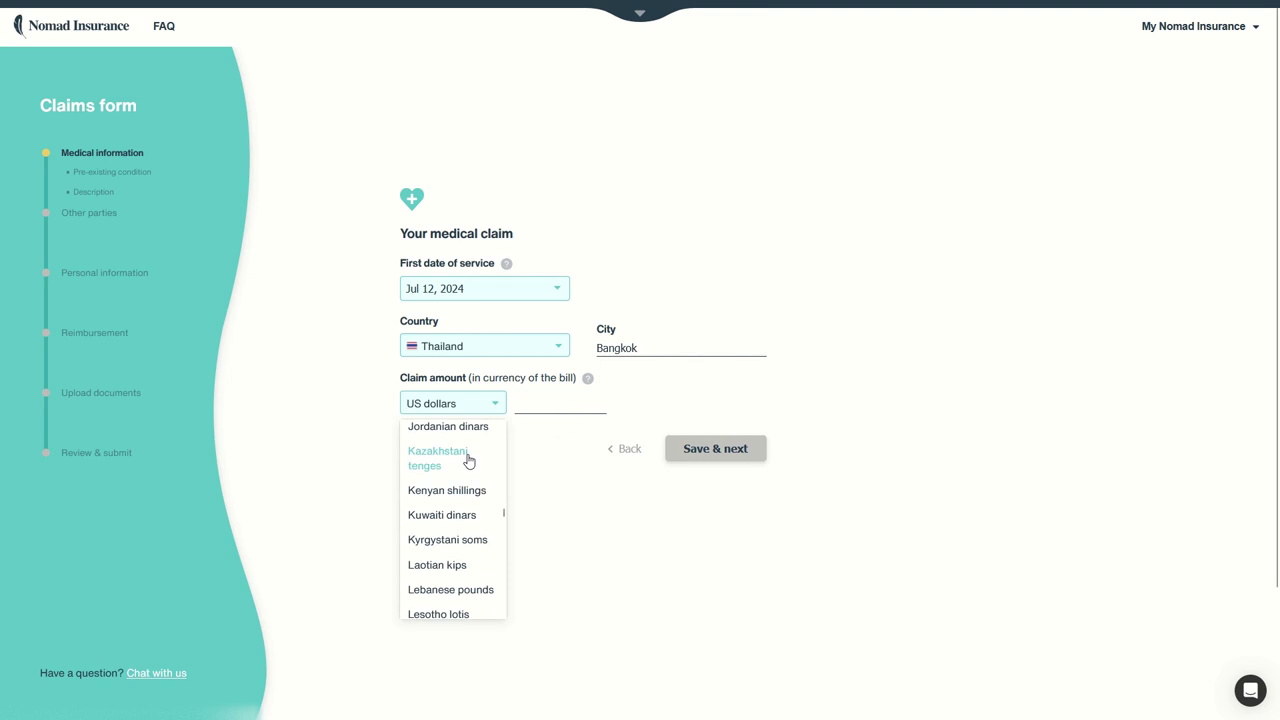
scroll(477, 484, down, 3)
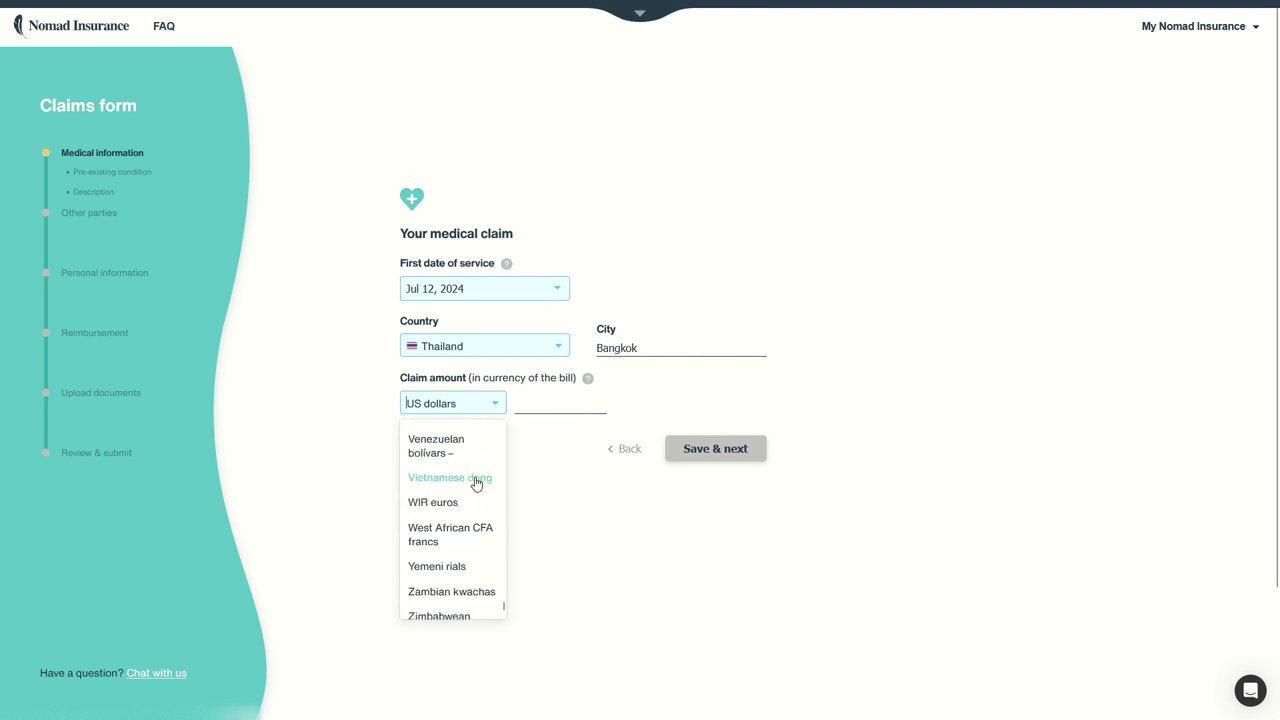
scroll(477, 486, up, 6)
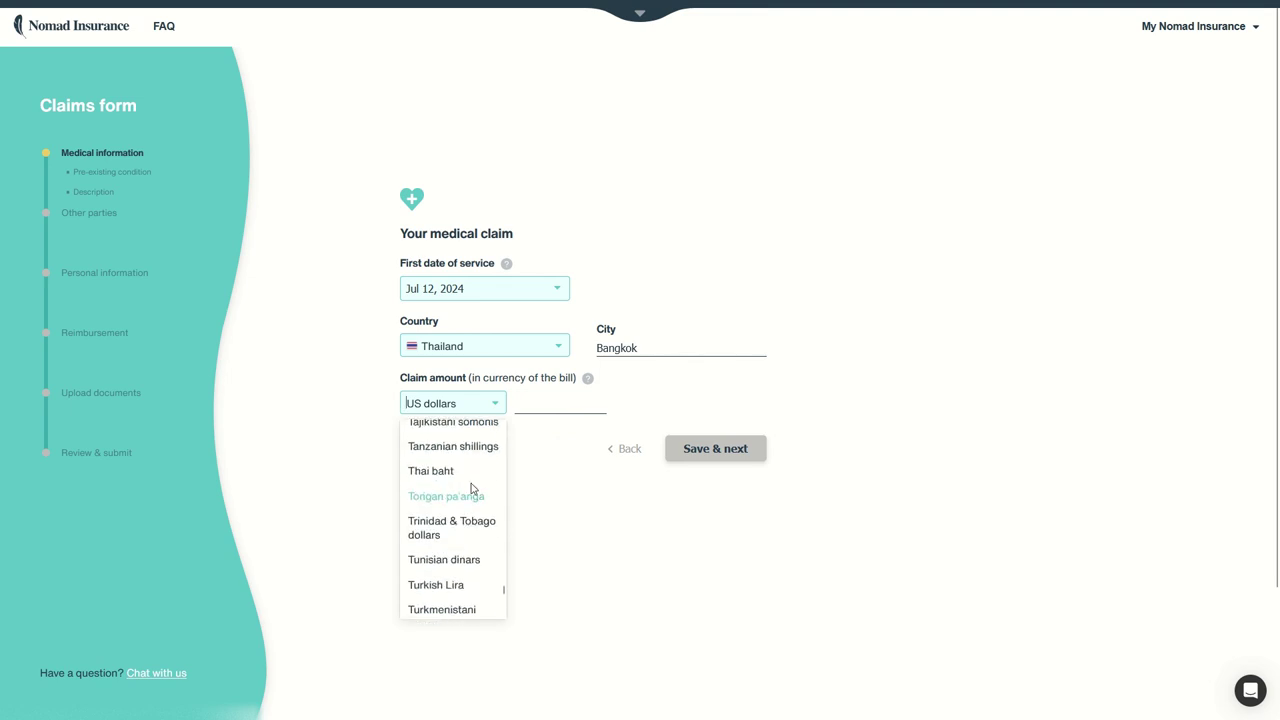
click(437, 463)
click(536, 402)
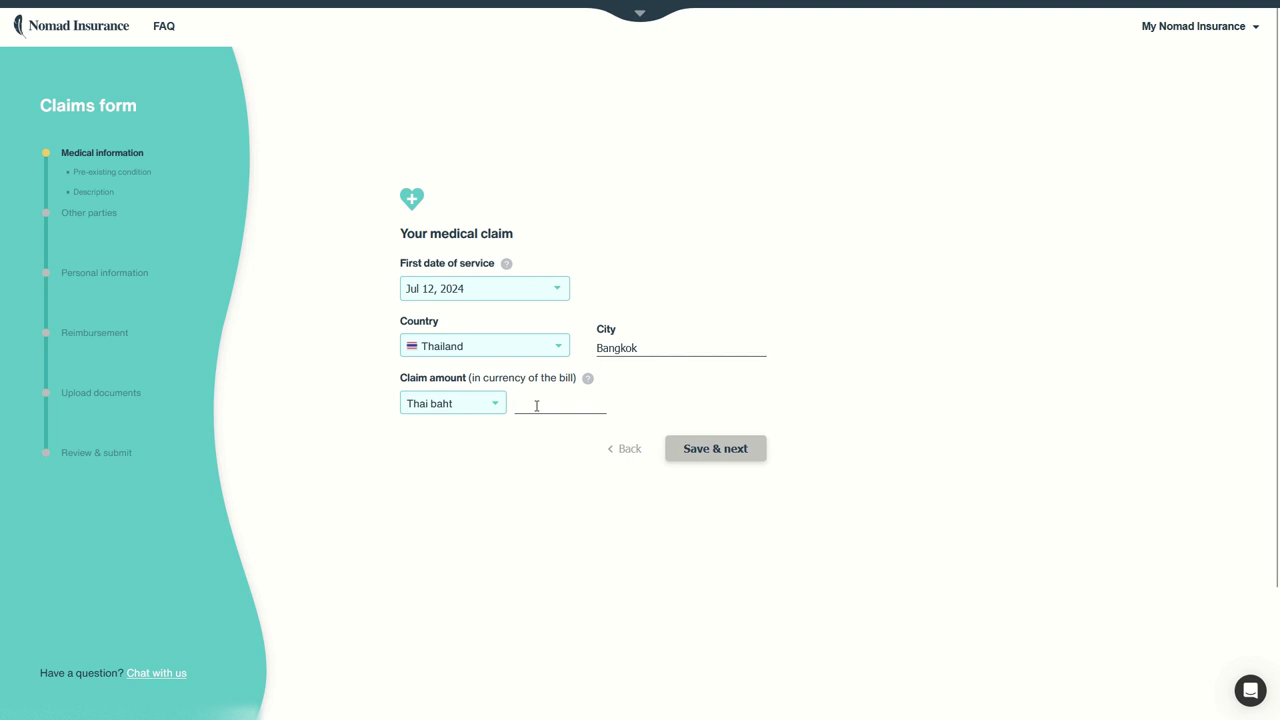
text(10,000)
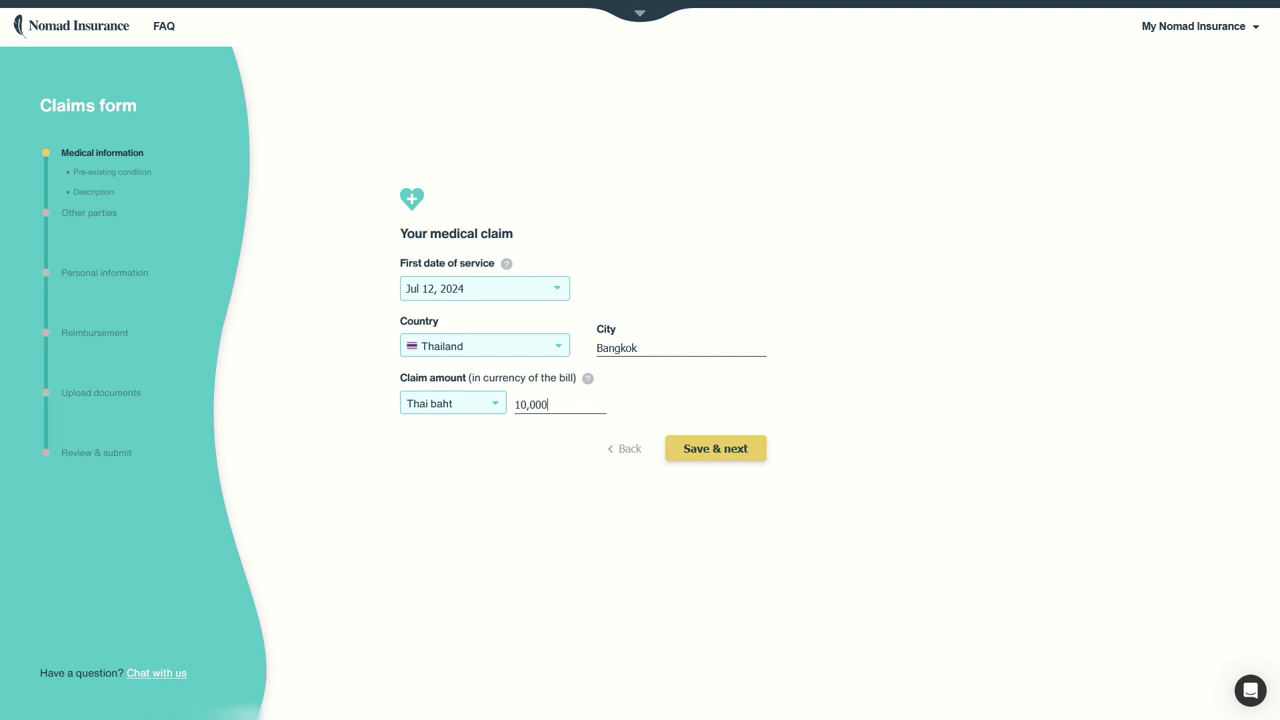
click(712, 450)
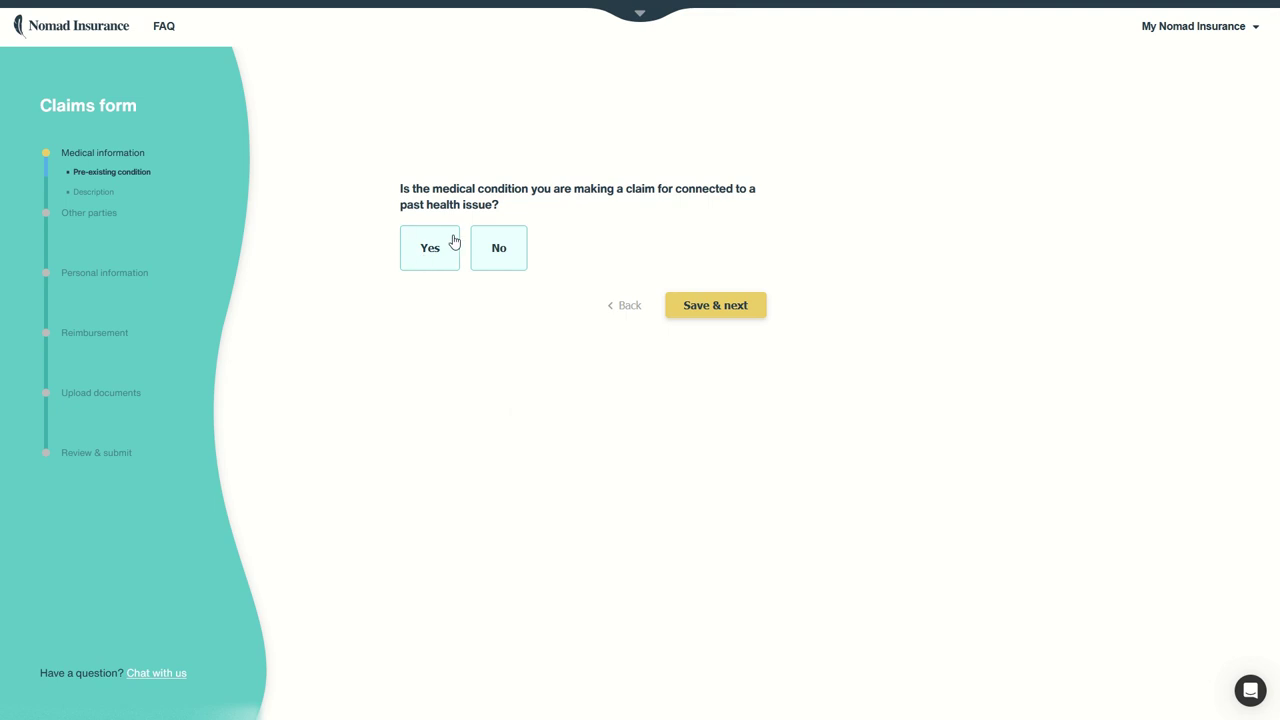
Answer No to the past health issue question, and save "I broke my leg." as the description of what happened
click(498, 262)
click(677, 305)
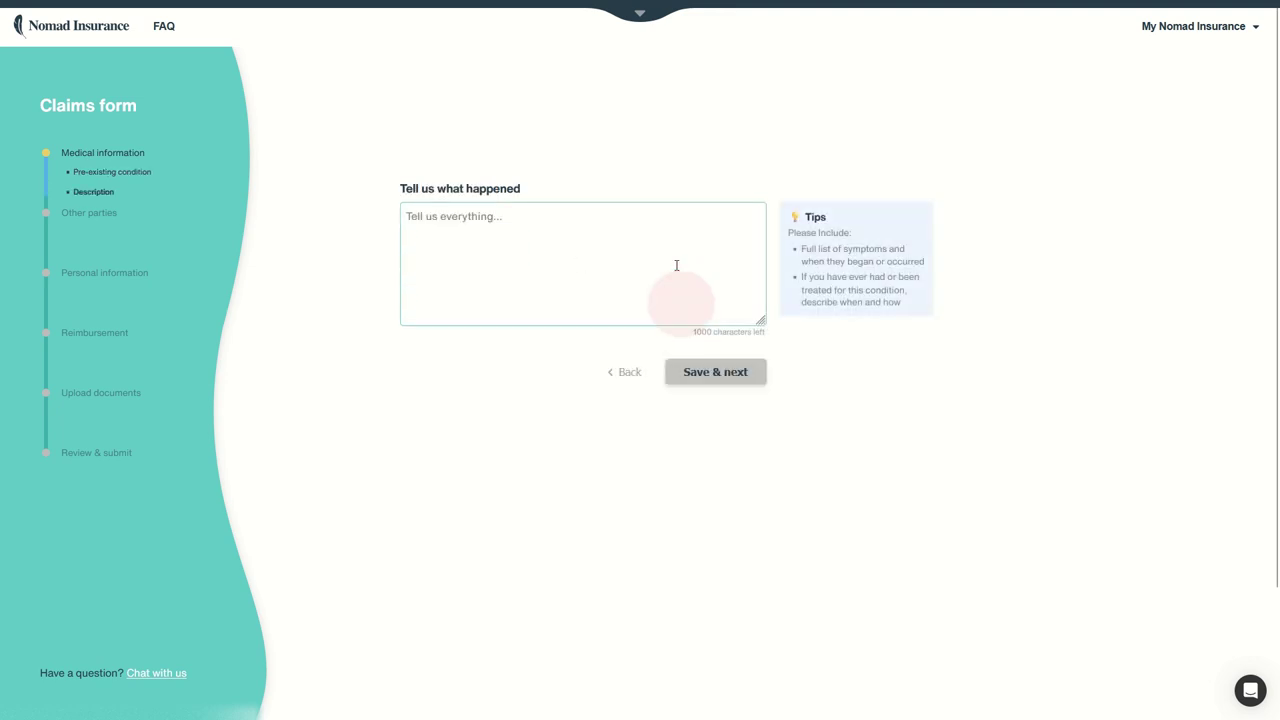
click(574, 237)
text(I )
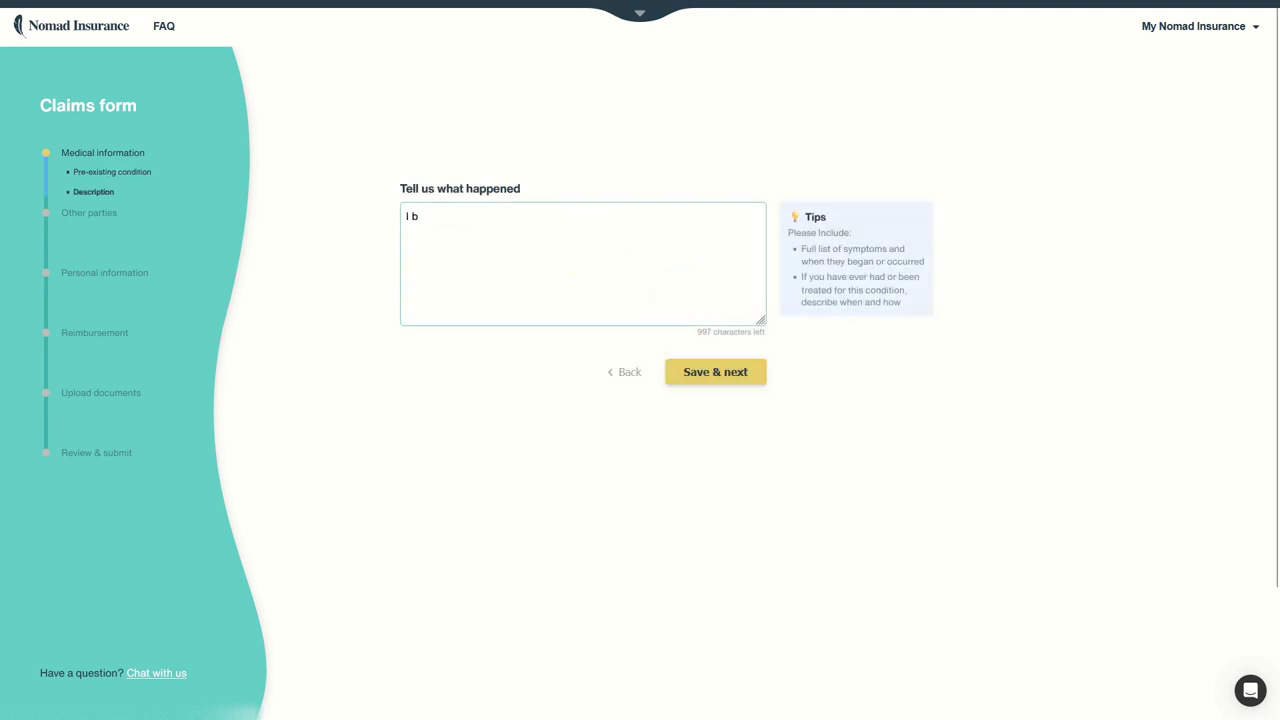
text(broke my leg)
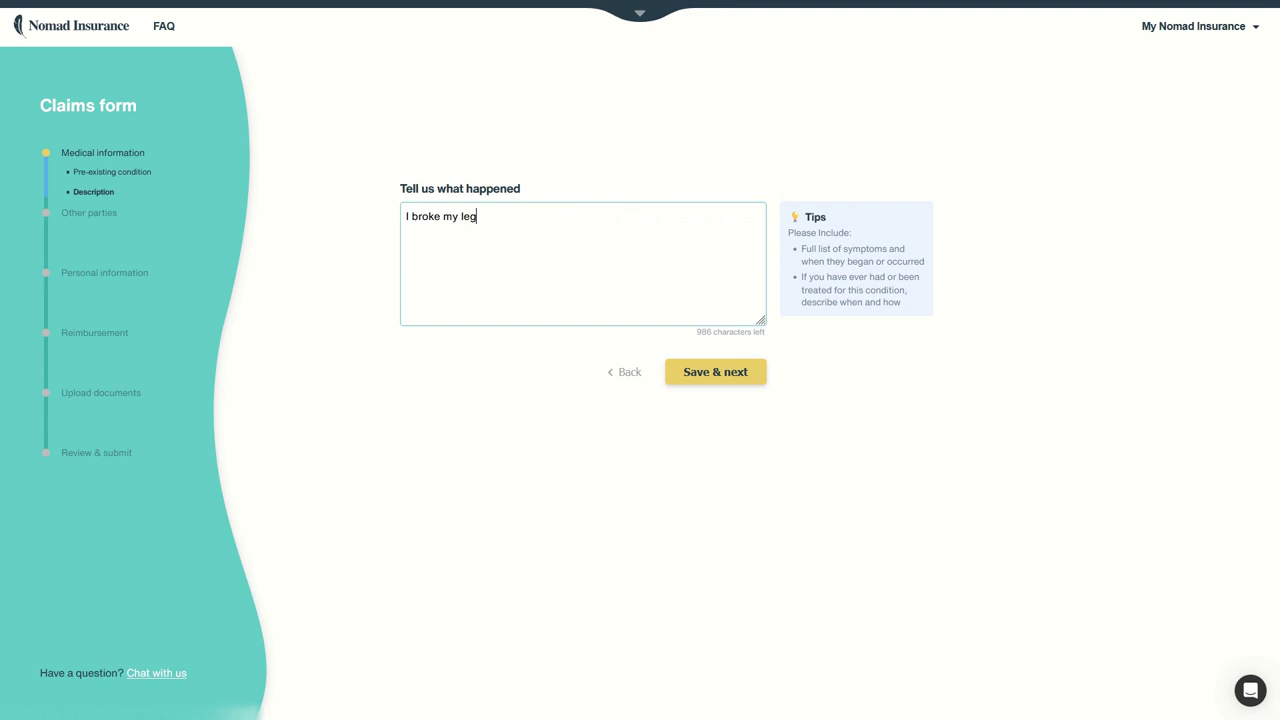
text(.)
click(760, 368)
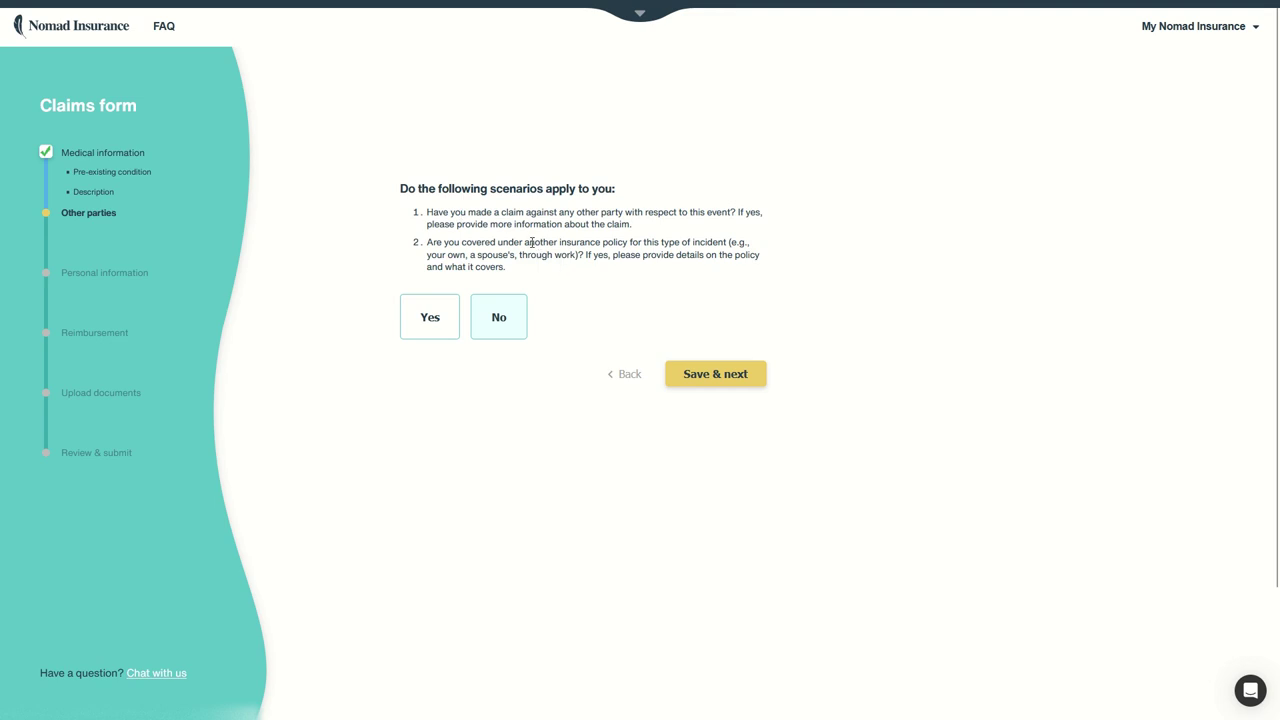
Answer No to the other-party claim and insurance scenarios, and save the claimant's passport or national identification number
click(504, 320)
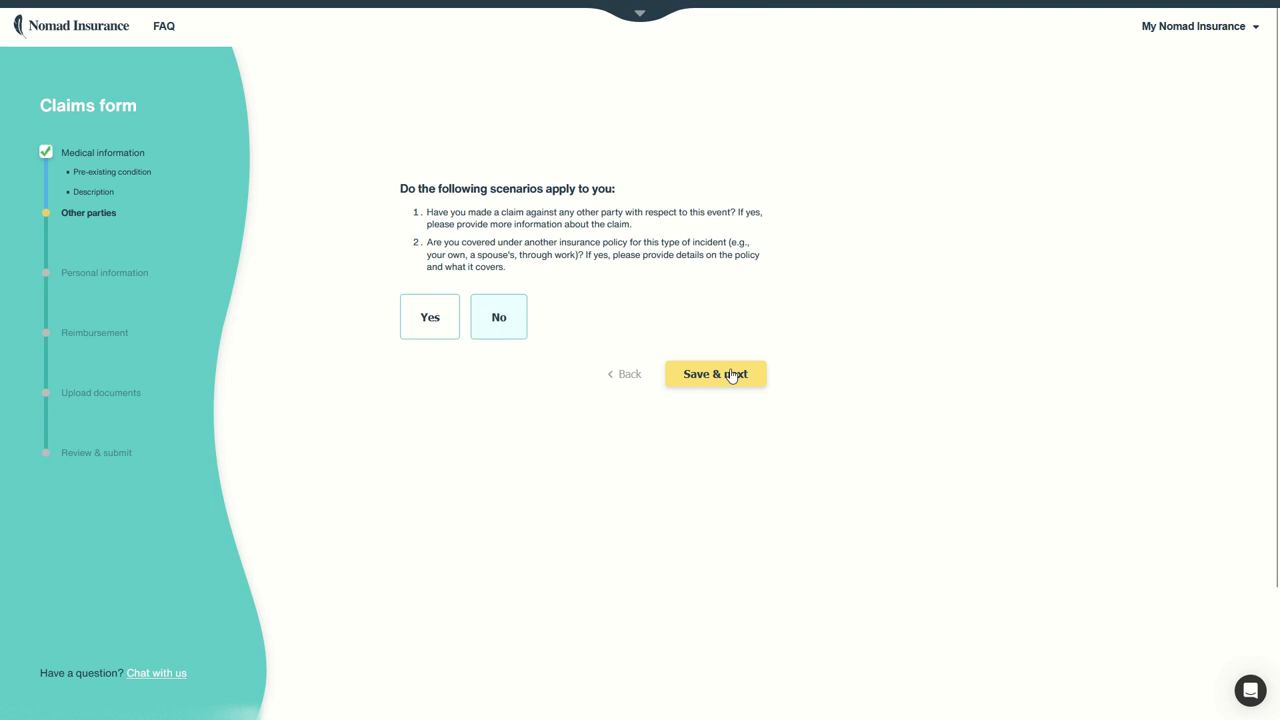
click(733, 374)
click(458, 246)
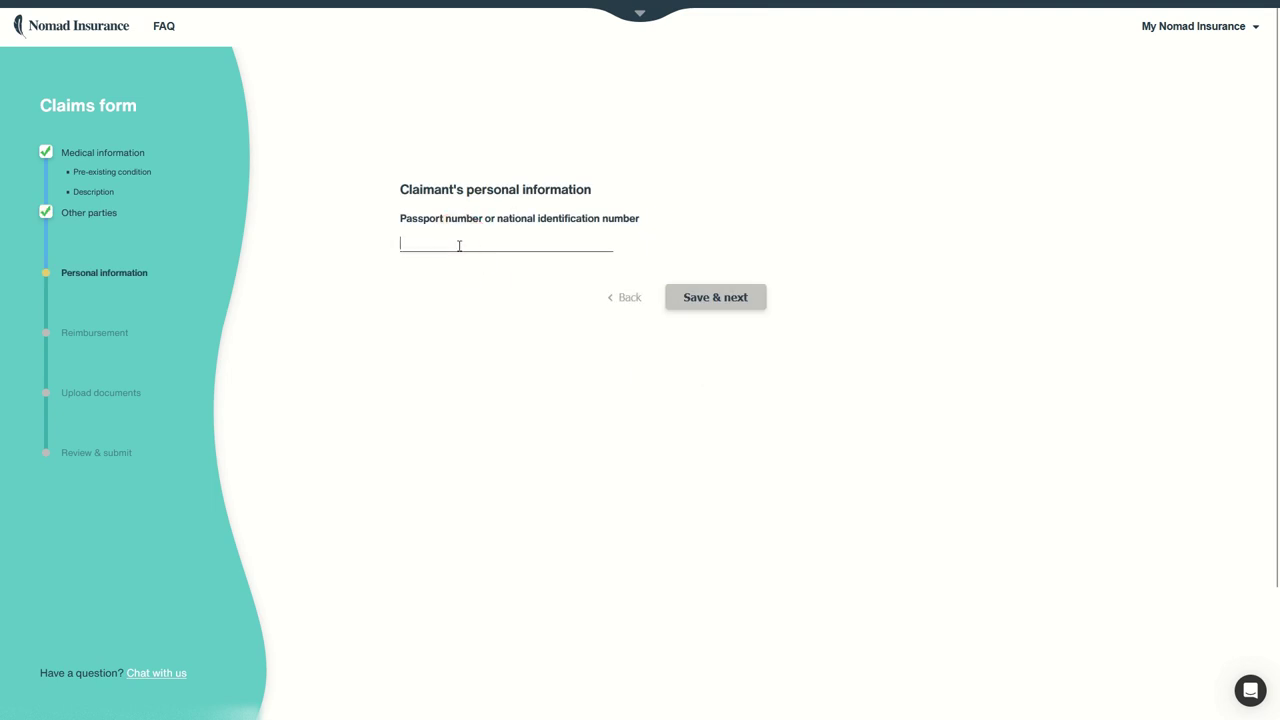
text(ABC)
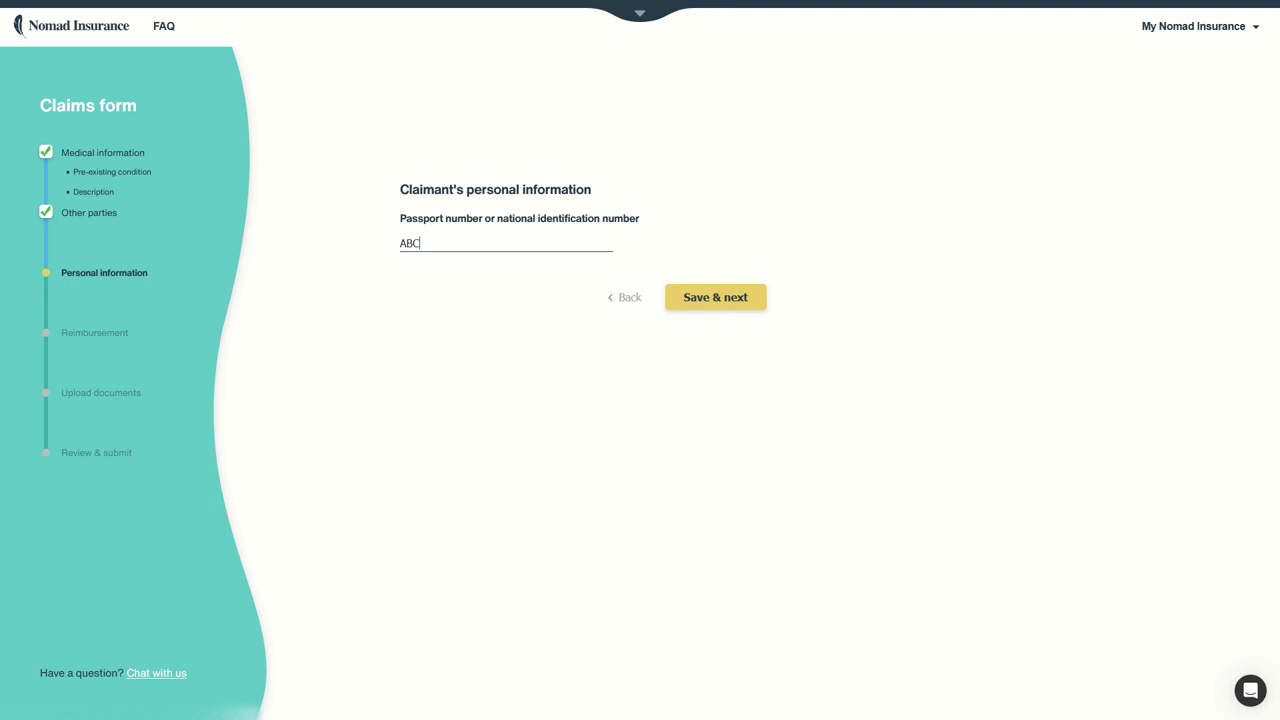
text(1234ABC)
click(718, 297)
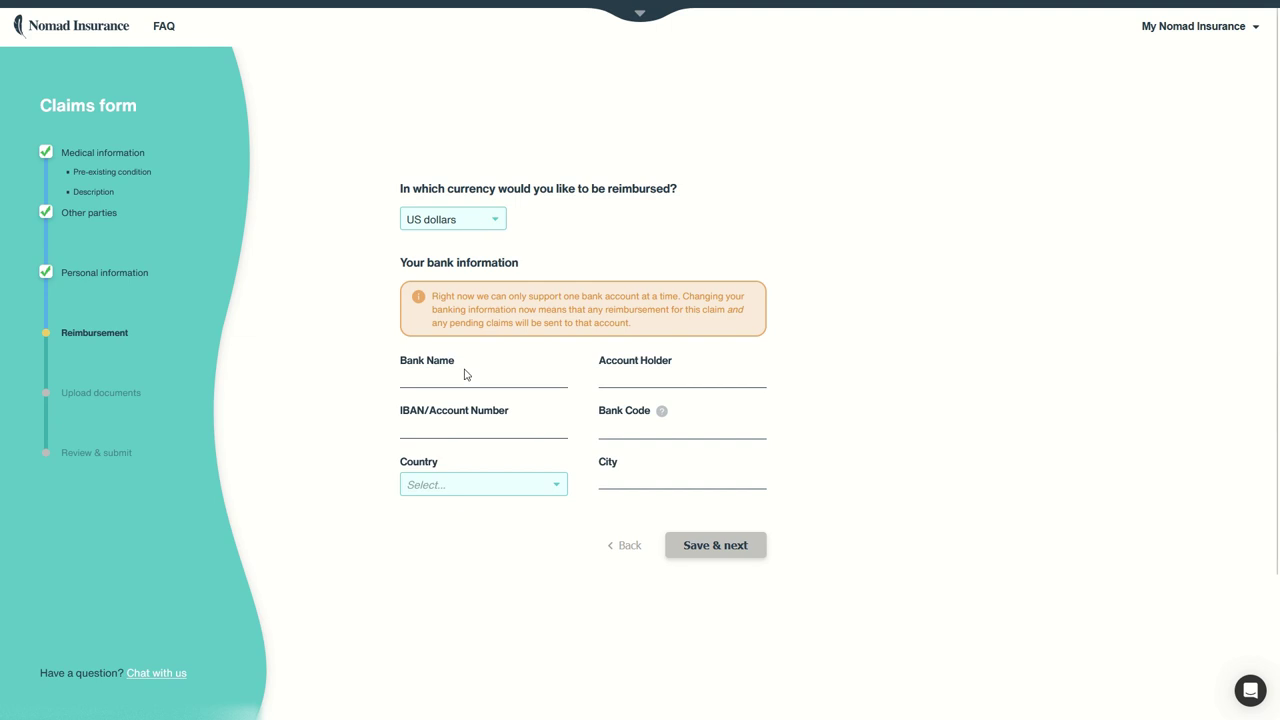
Set the country of the reimbursement bank account to Poland
click(463, 490)
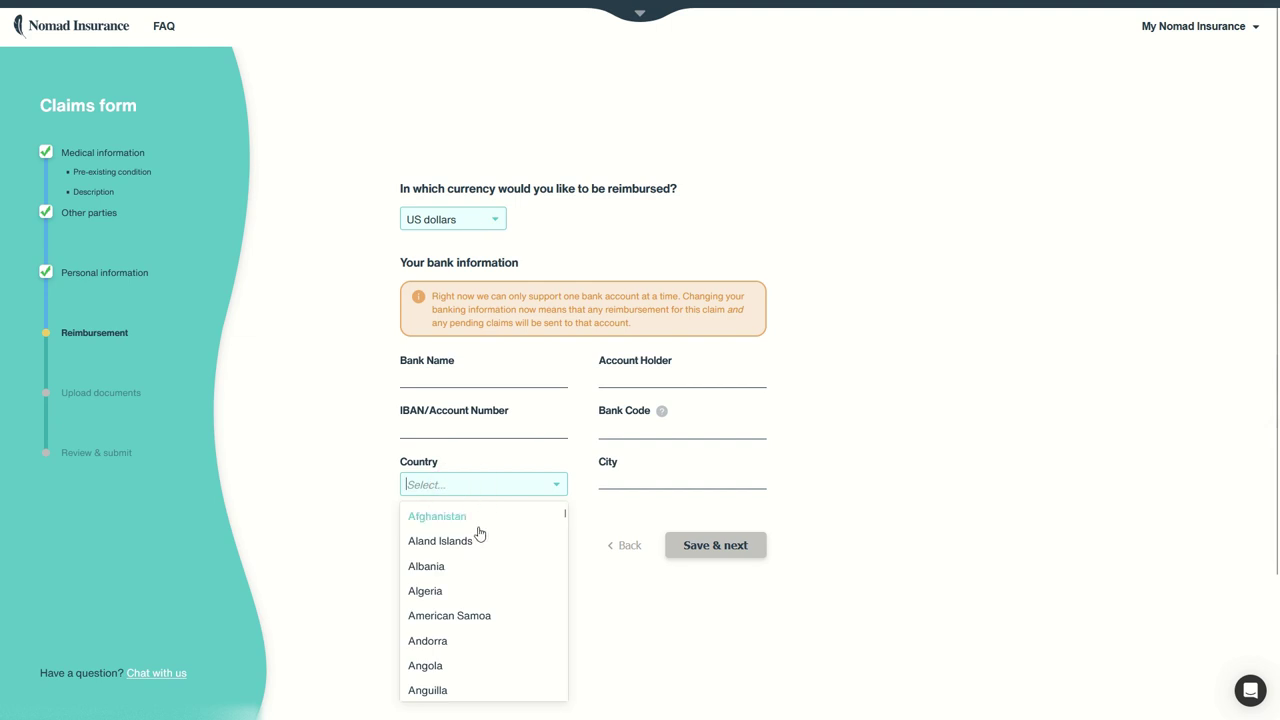
scroll(486, 538, down, 5)
scroll(486, 538, down, 20)
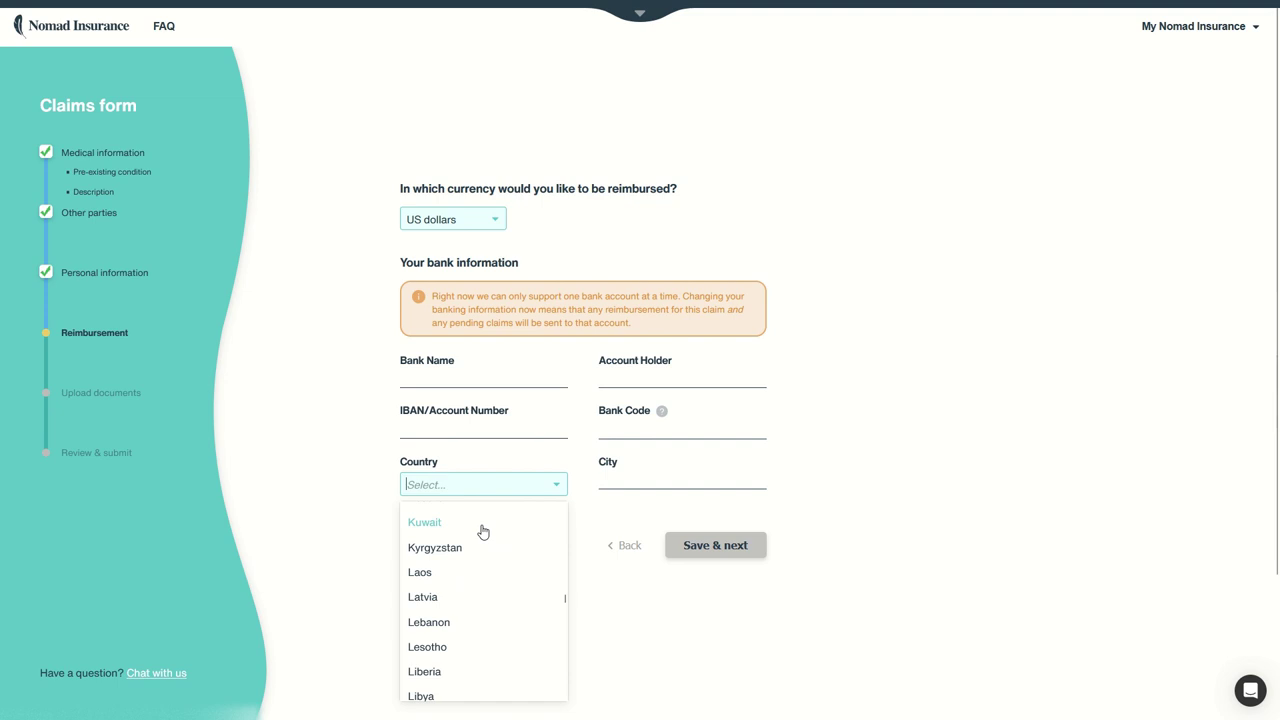
scroll(486, 560, down, 10)
scroll(497, 595, up, 3)
scroll(497, 603, down, 10)
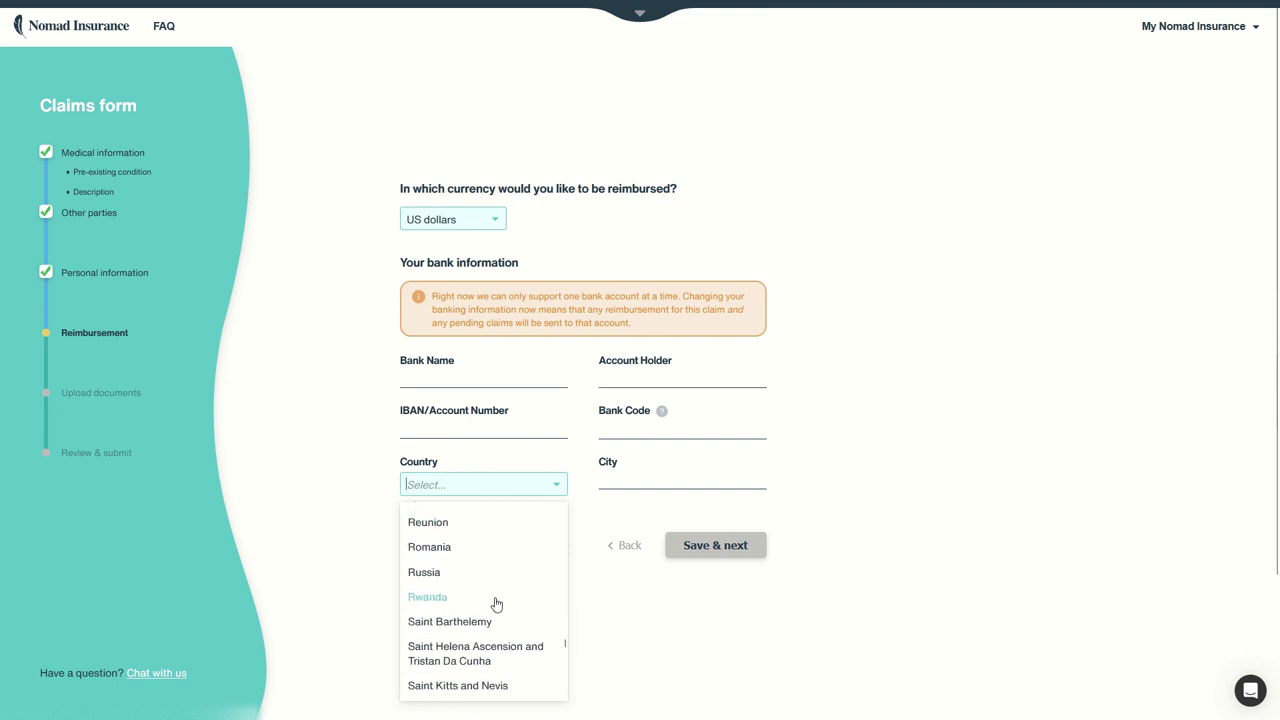
scroll(497, 603, up, 4)
scroll(457, 600, up, 4)
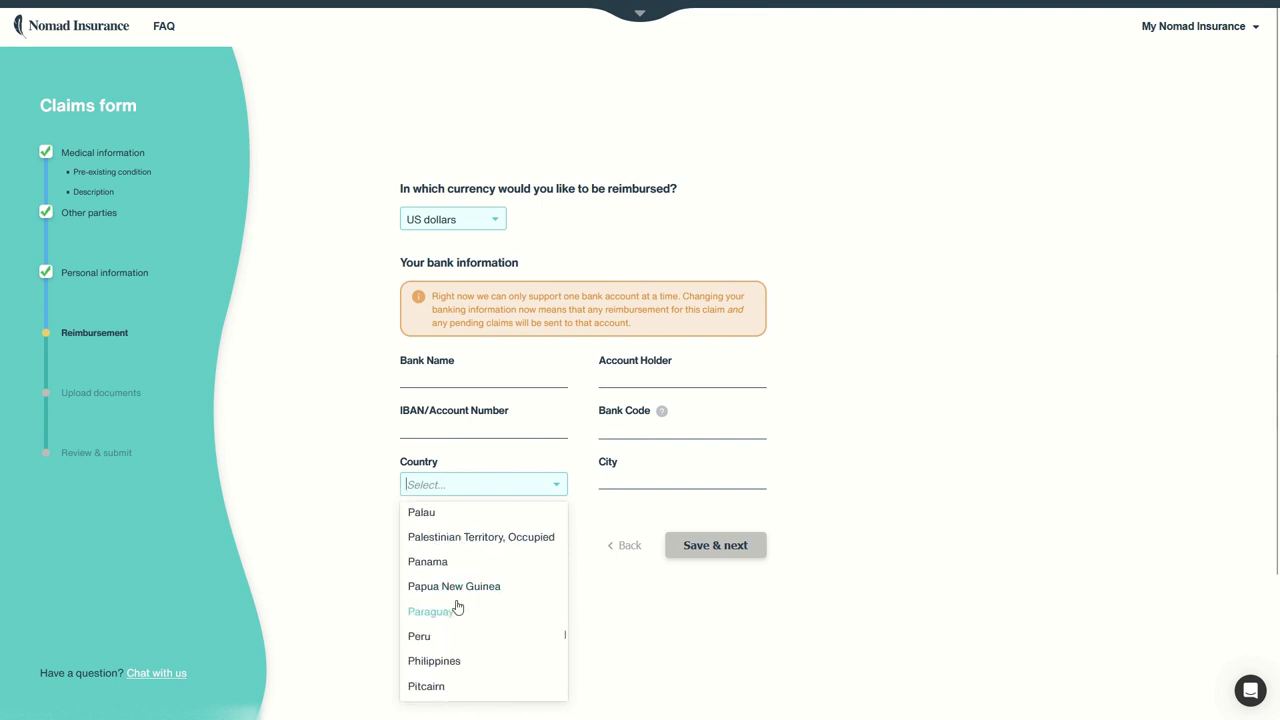
scroll(448, 651, down, 2)
click(437, 611)
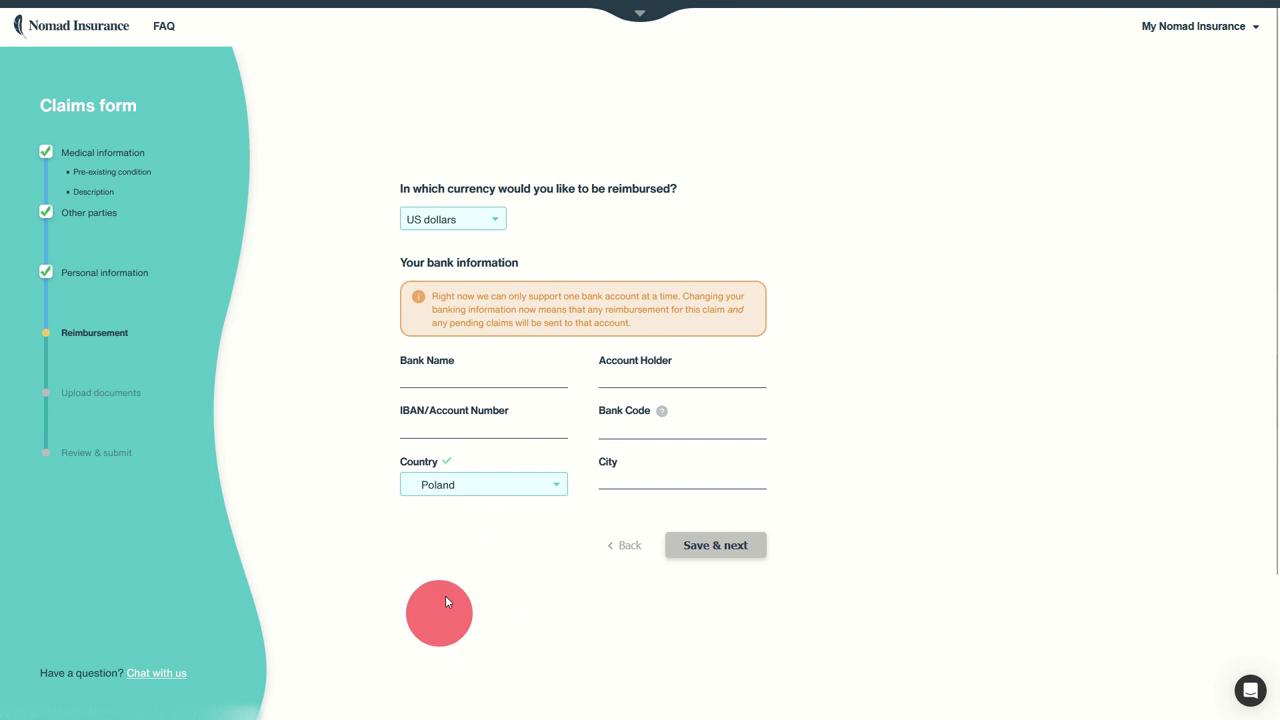
Enter BOP as the bank name, the account holder's name, BOPXXX as the bank code and Warszawa as the city
click(441, 386)
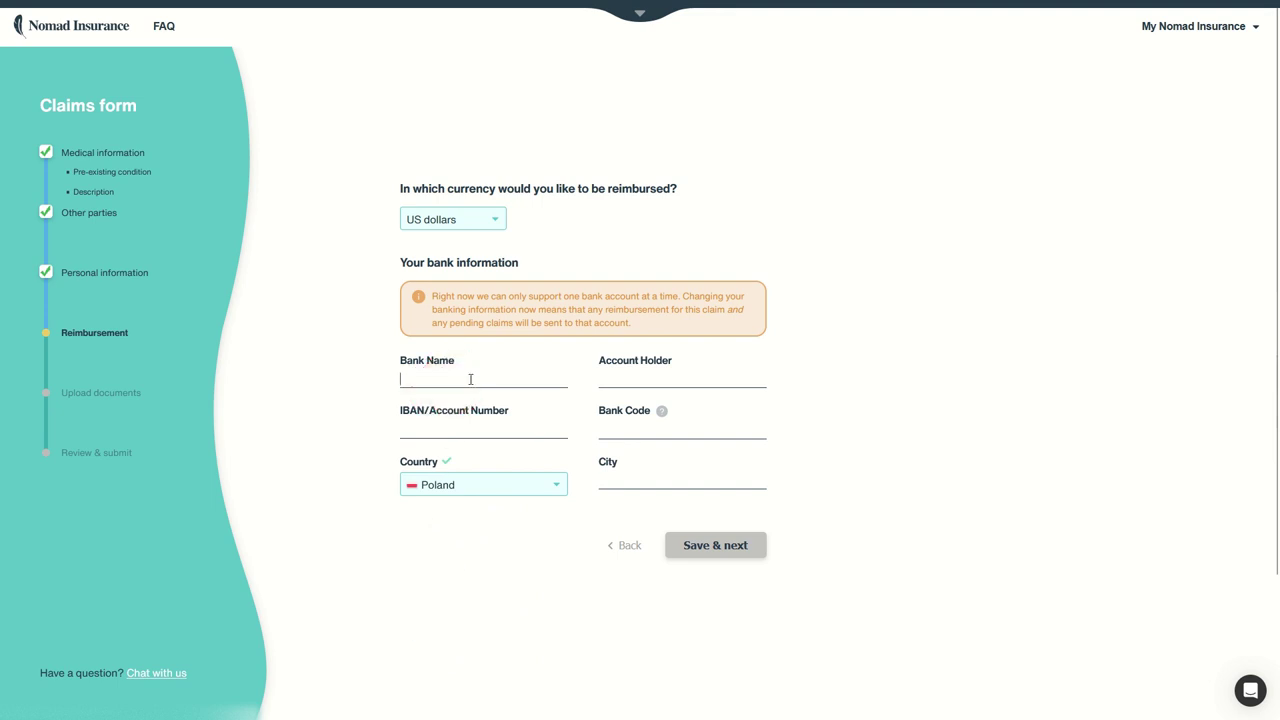
text(BOP)
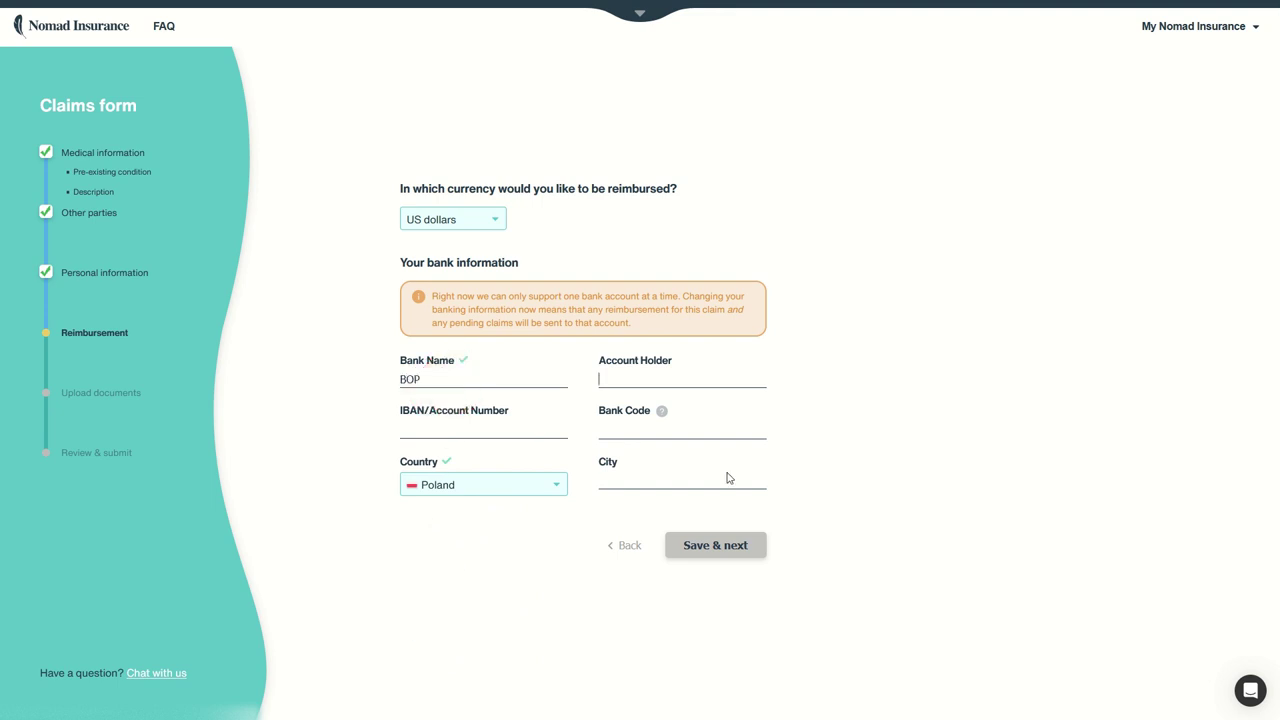
text(Jean Michel)
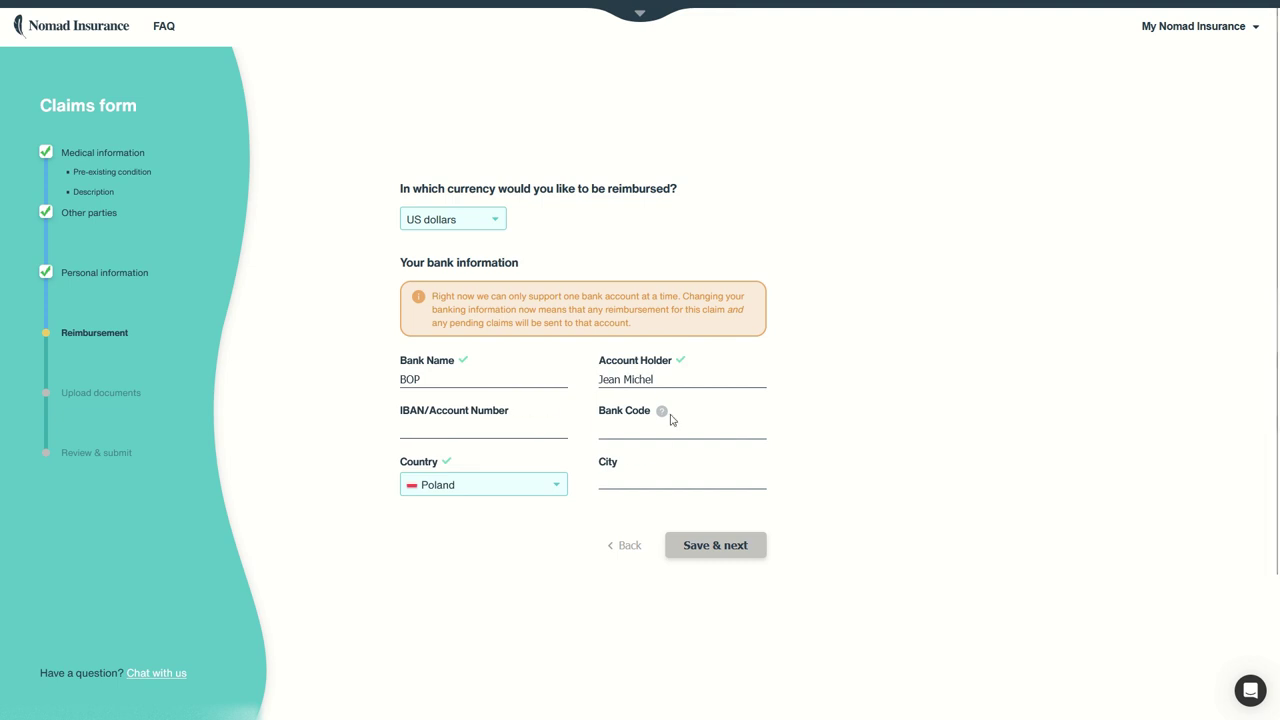
click(636, 428)
click(646, 481)
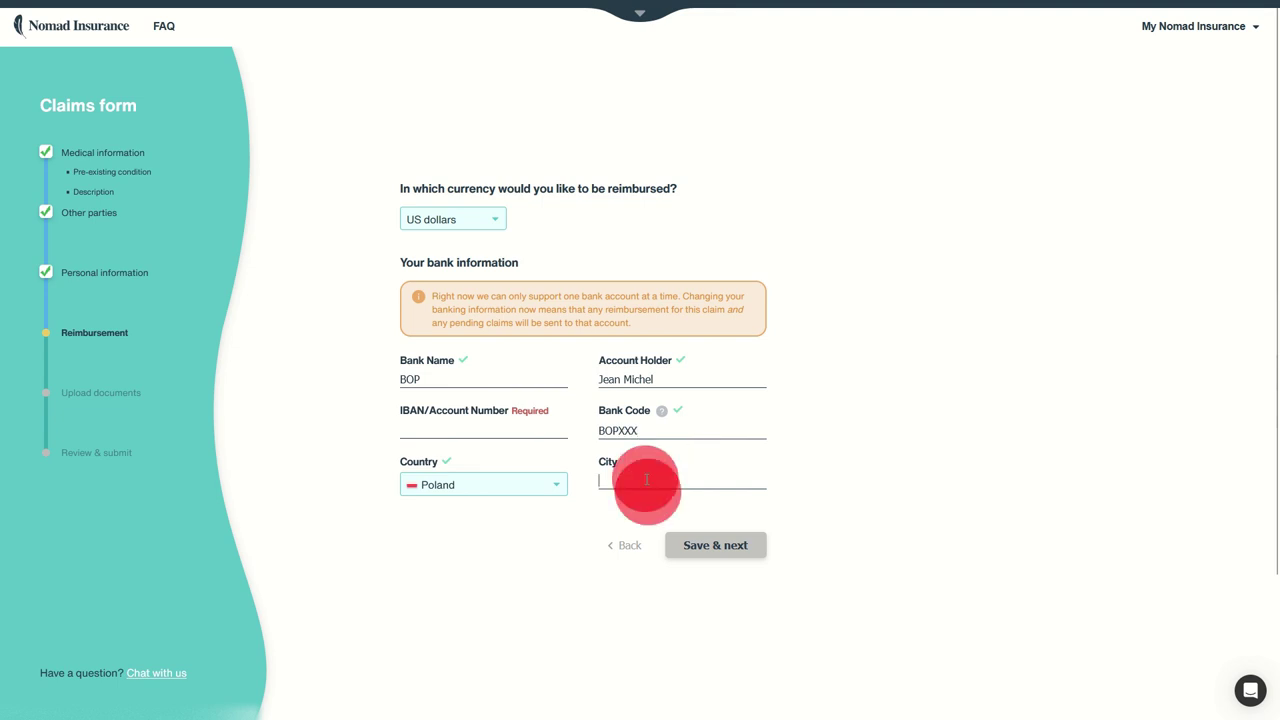
text(Warszawa)
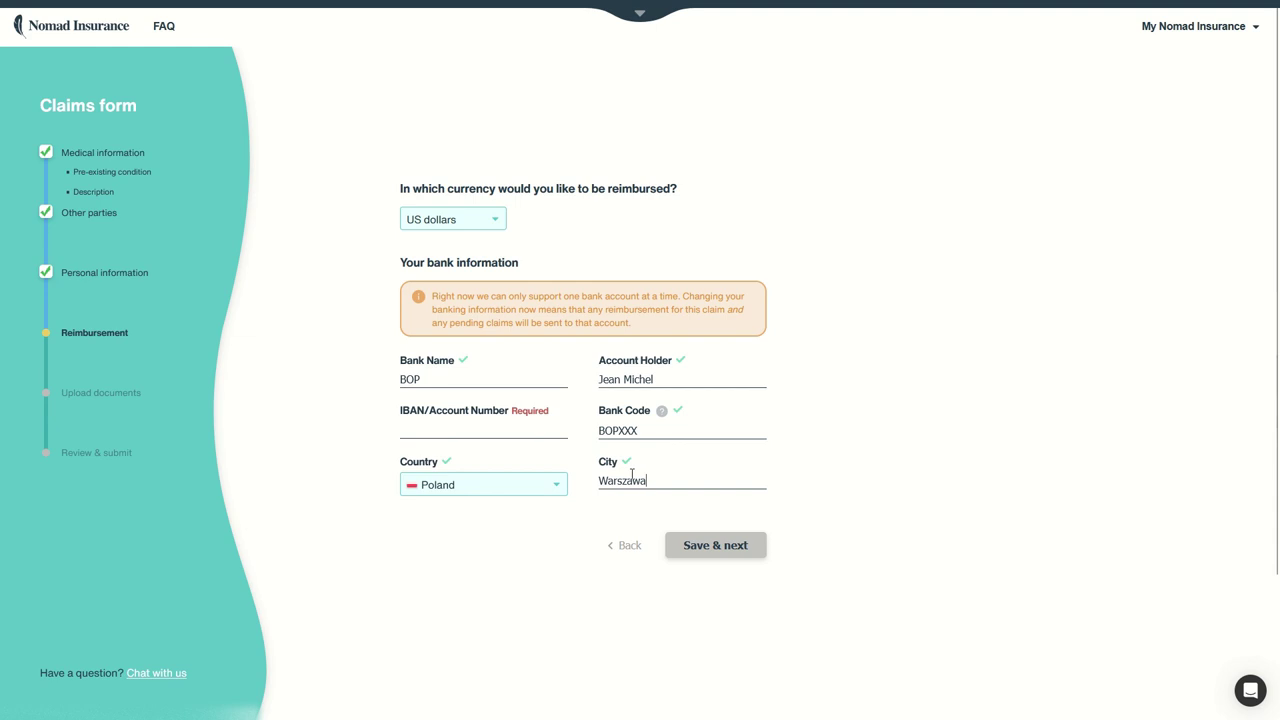
Enter the IBAN/account number and save the reimbursement details
click(486, 428)
text(PL)
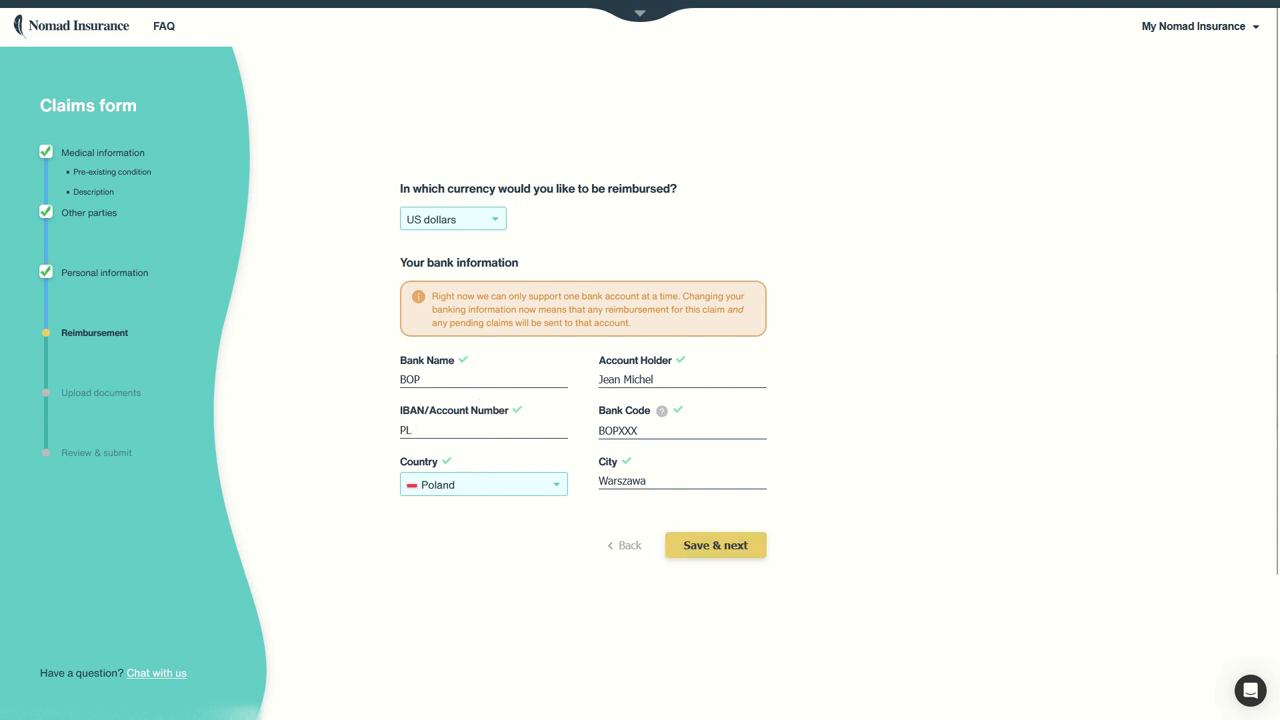
text(1234)
drag(460, 309, 629, 322)
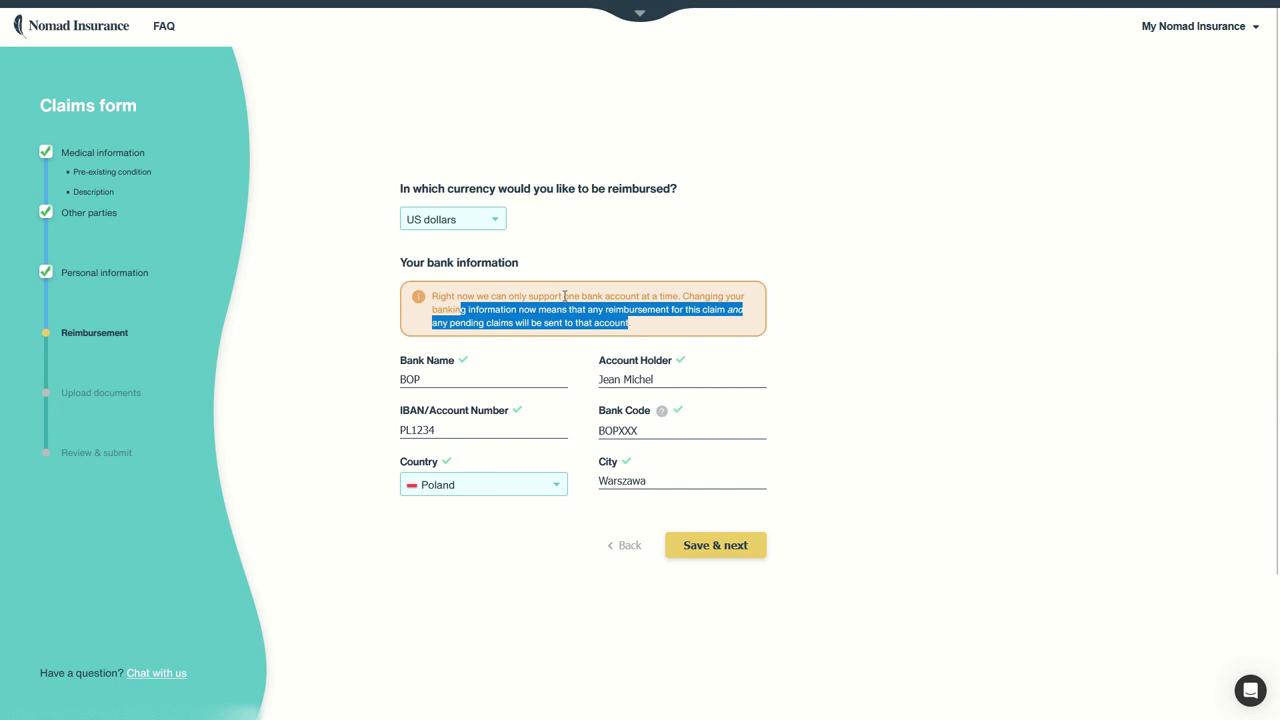
click(695, 546)
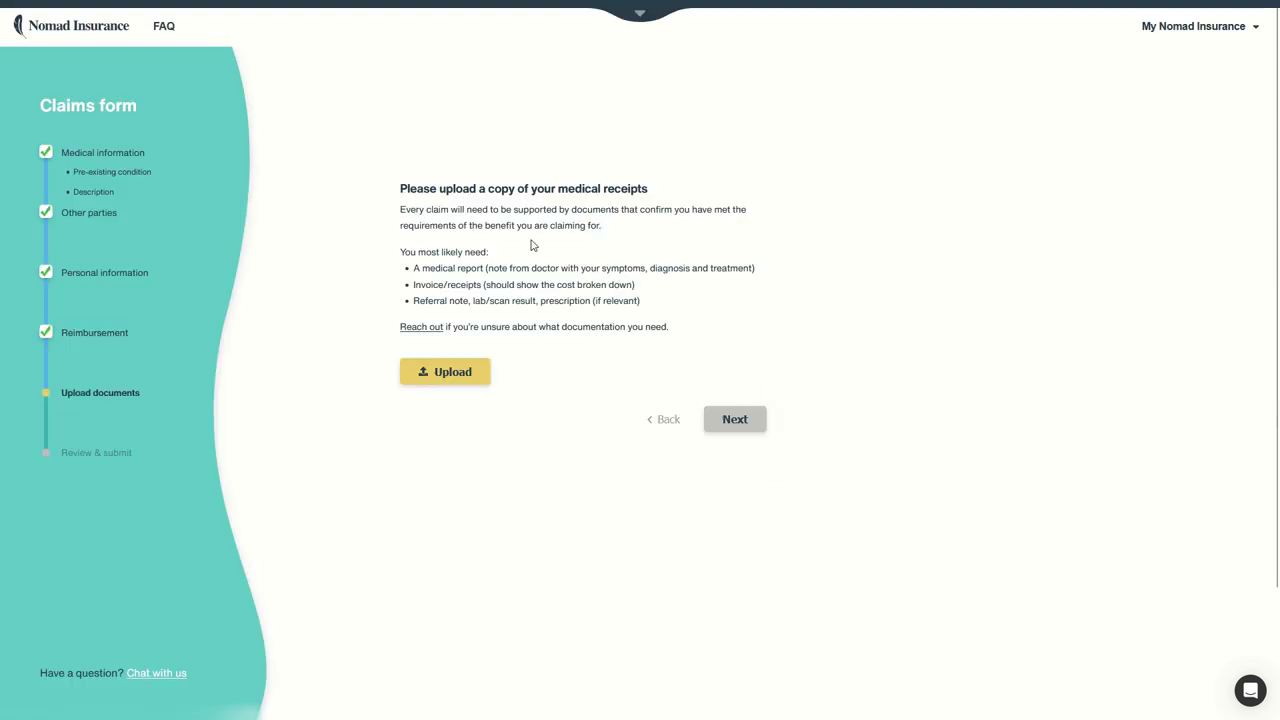
Upload the "FunPartyPop.com – Motion Invest" JPG from the Desktop as the medical receipt and proceed to the claim review
click(437, 371)
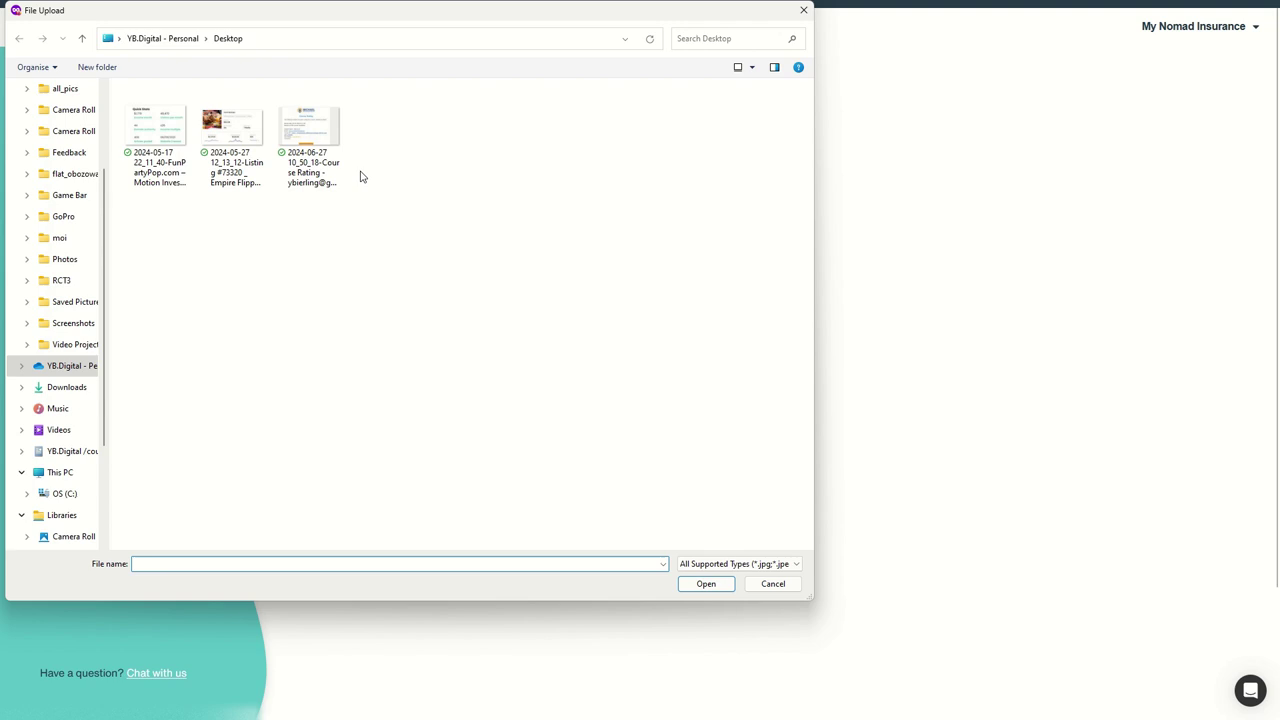
double_click(180, 120)
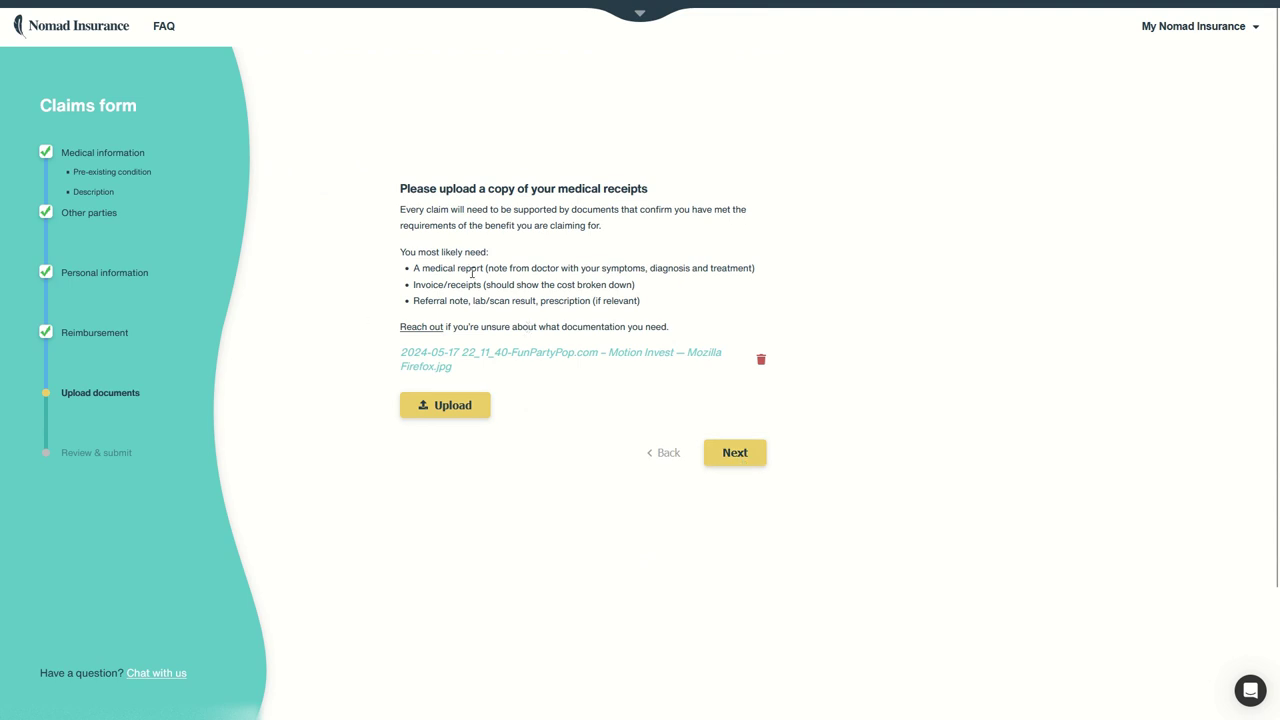
drag(430, 267, 506, 268)
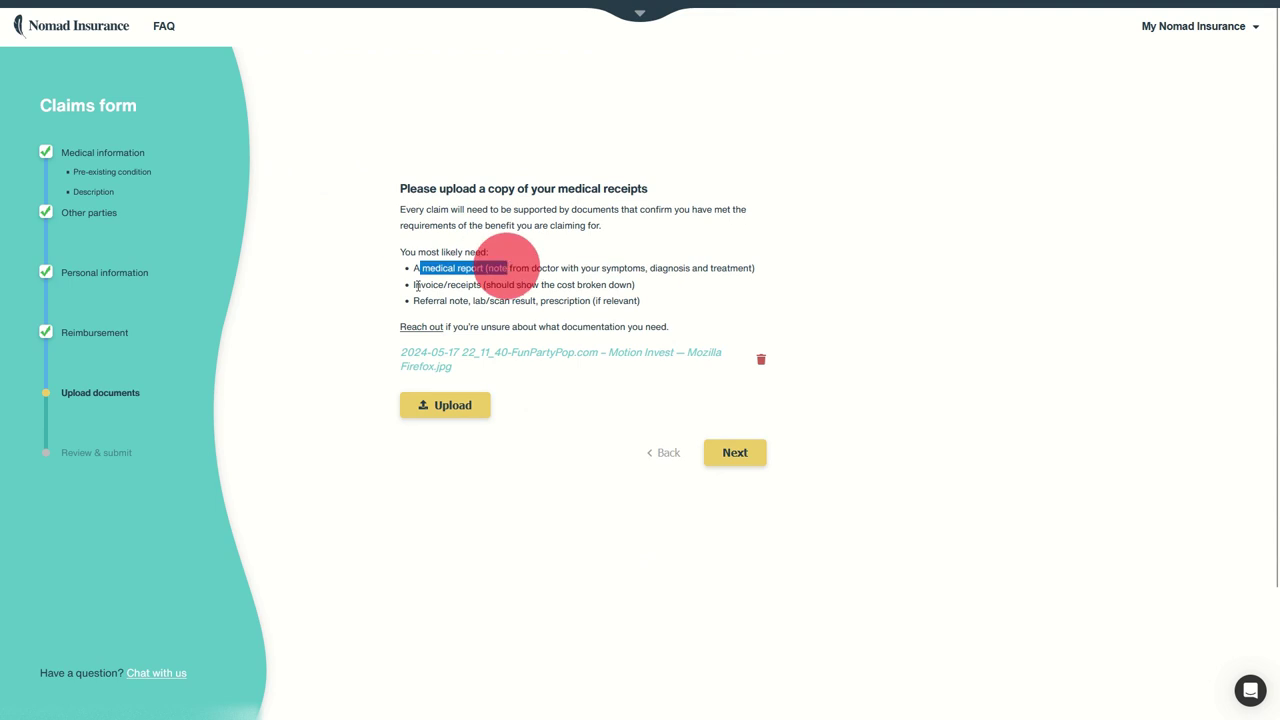
drag(415, 285, 508, 285)
drag(416, 301, 592, 300)
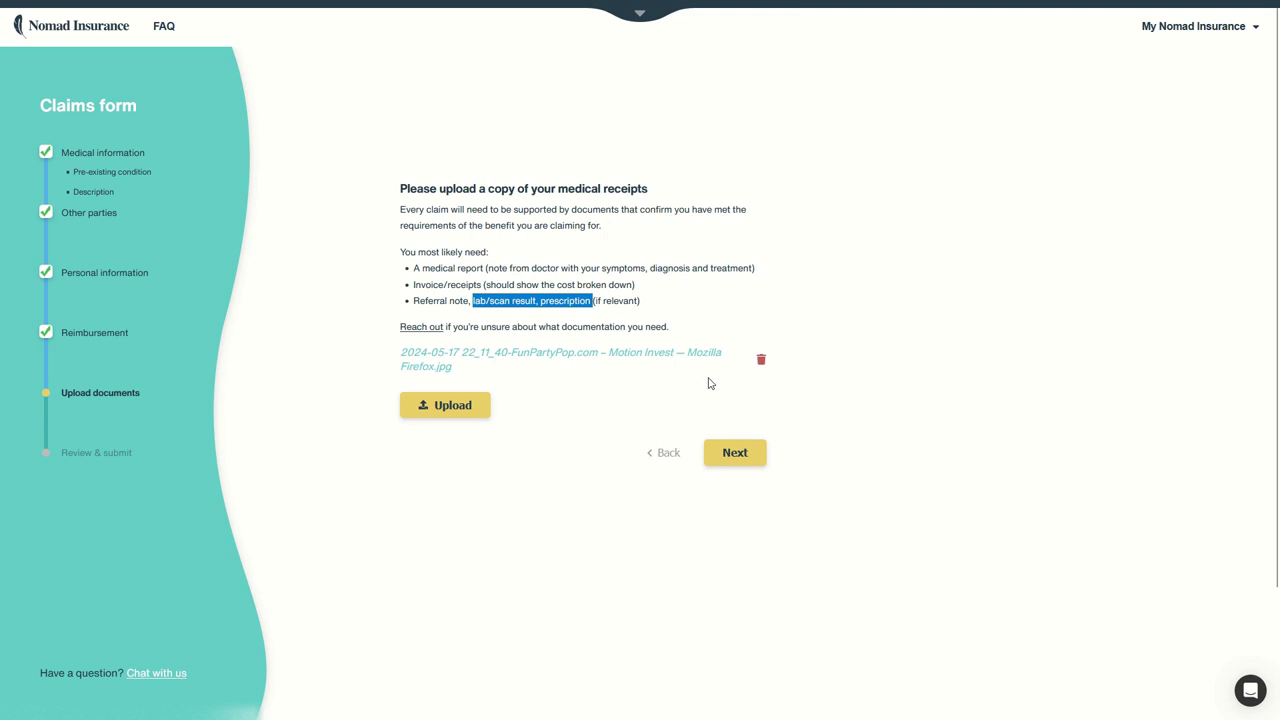
click(736, 451)
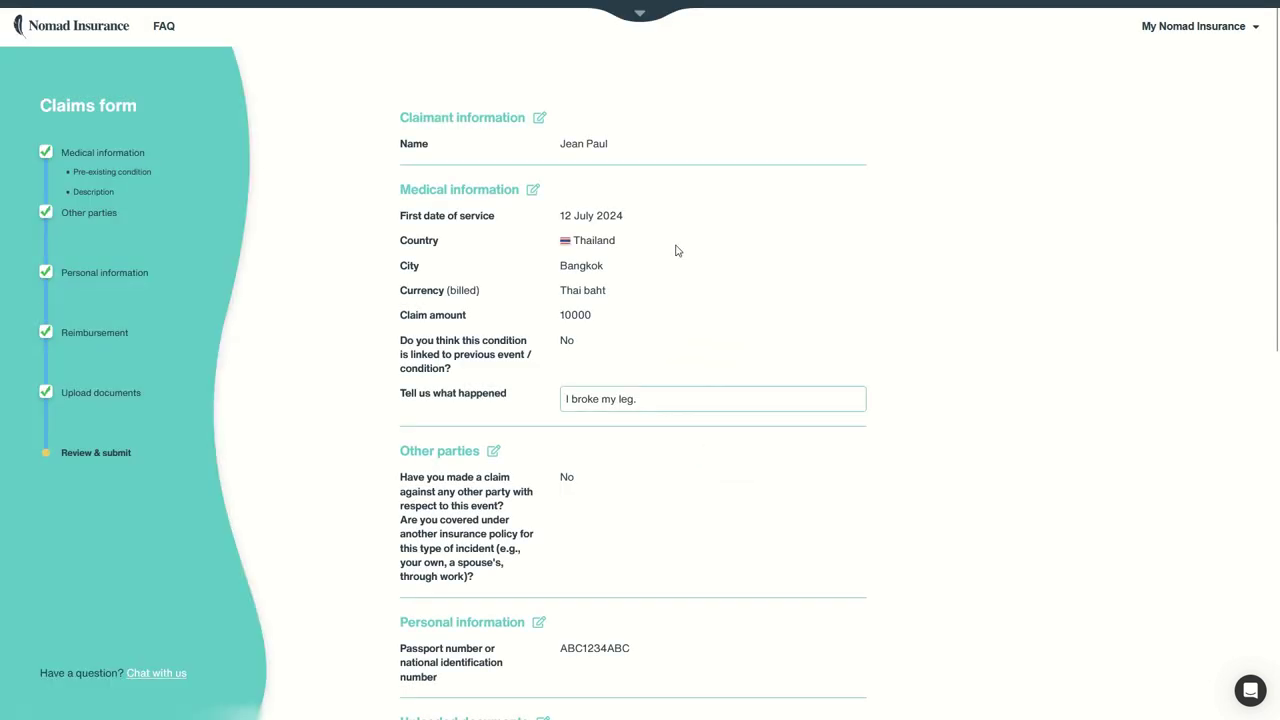
Confirm the information is true, grant both authorizations for sharing and processing claim info, and submit the claim
scroll(472, 160, down, 3)
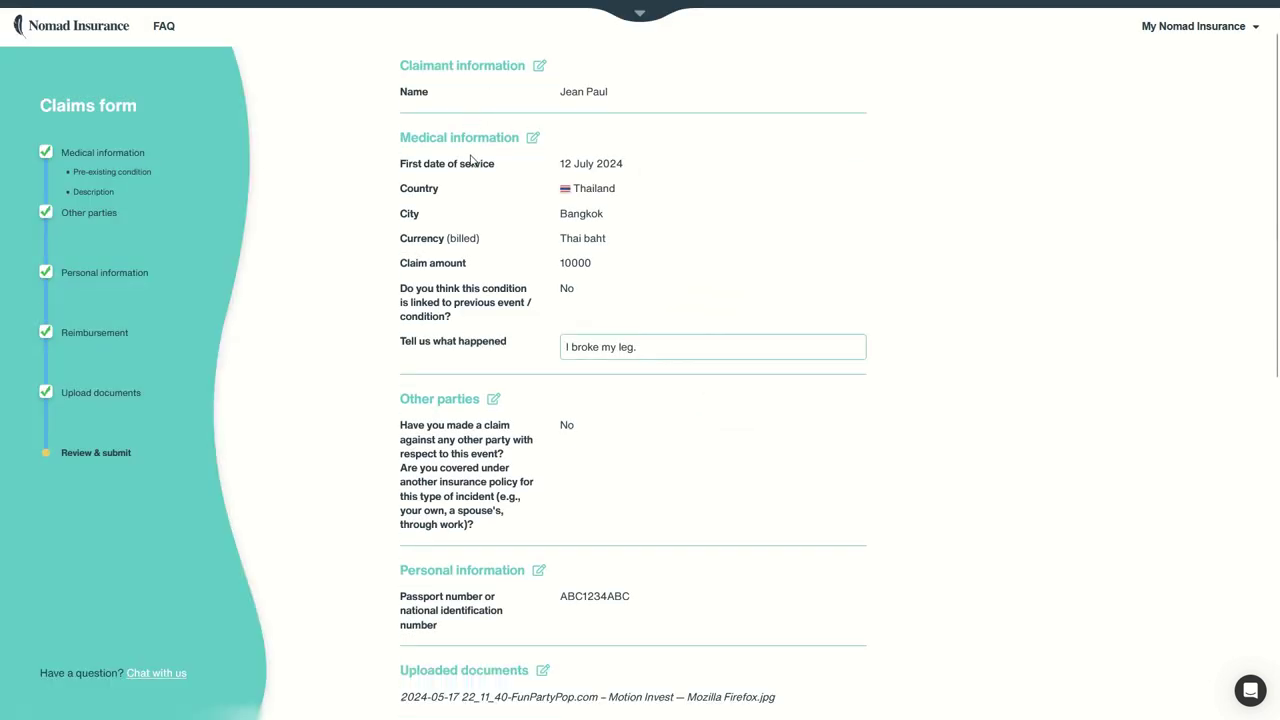
scroll(475, 168, down, 4)
scroll(497, 280, up, 2)
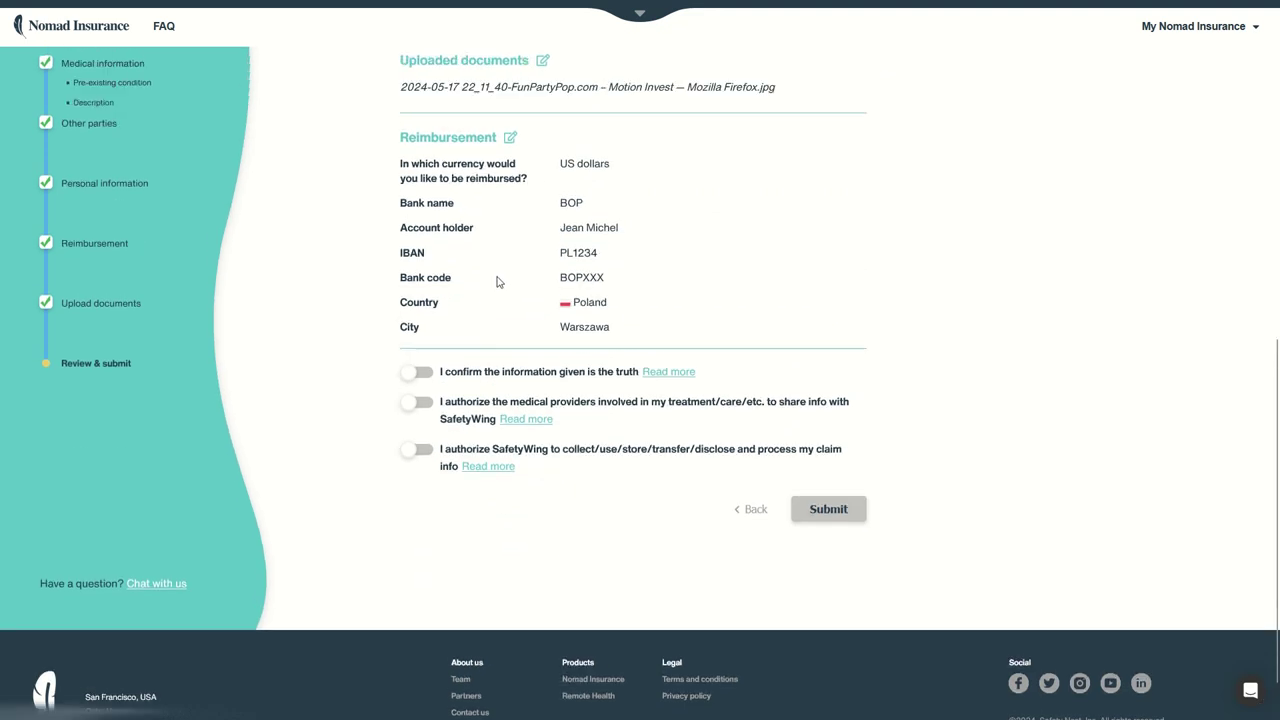
click(416, 518)
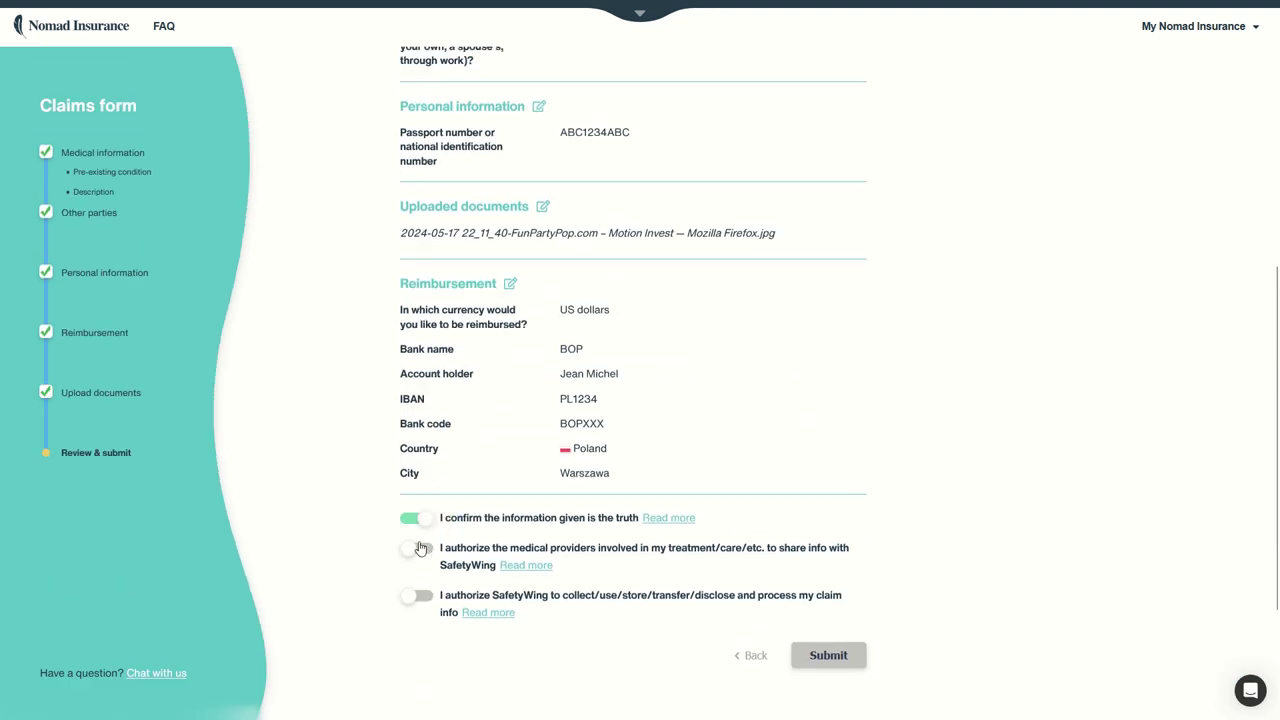
click(416, 548)
click(416, 596)
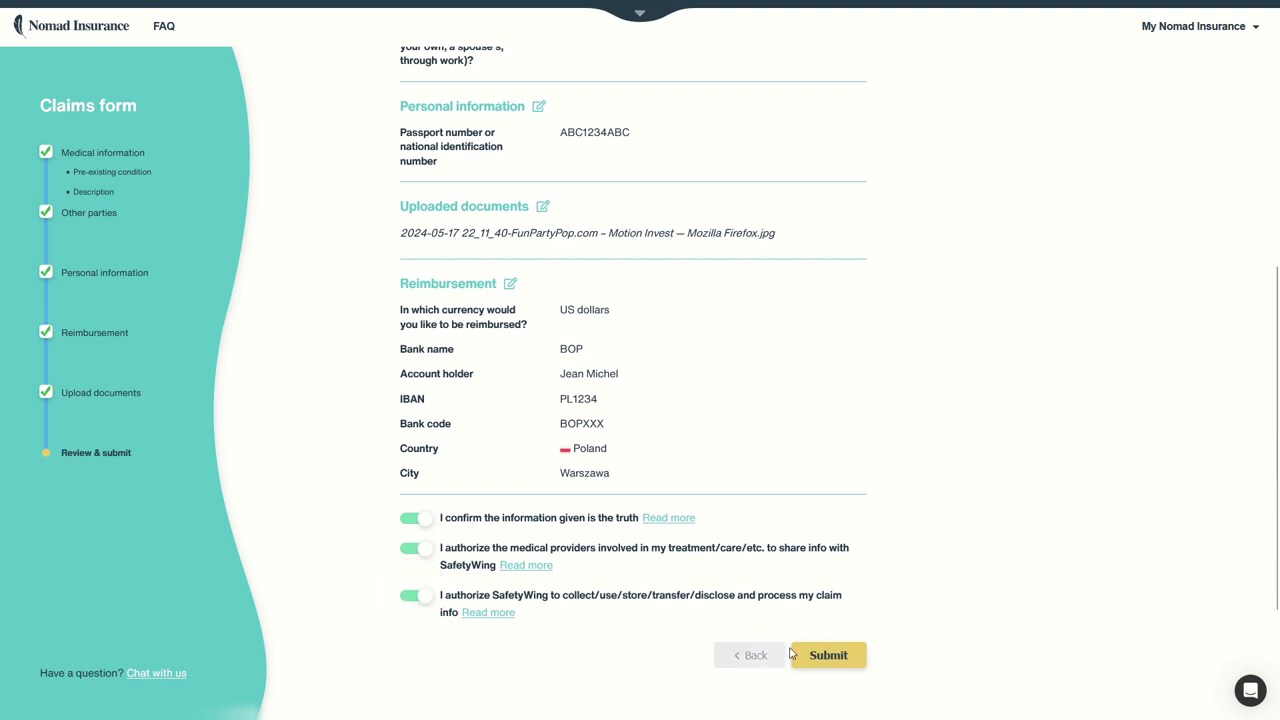
click(830, 656)
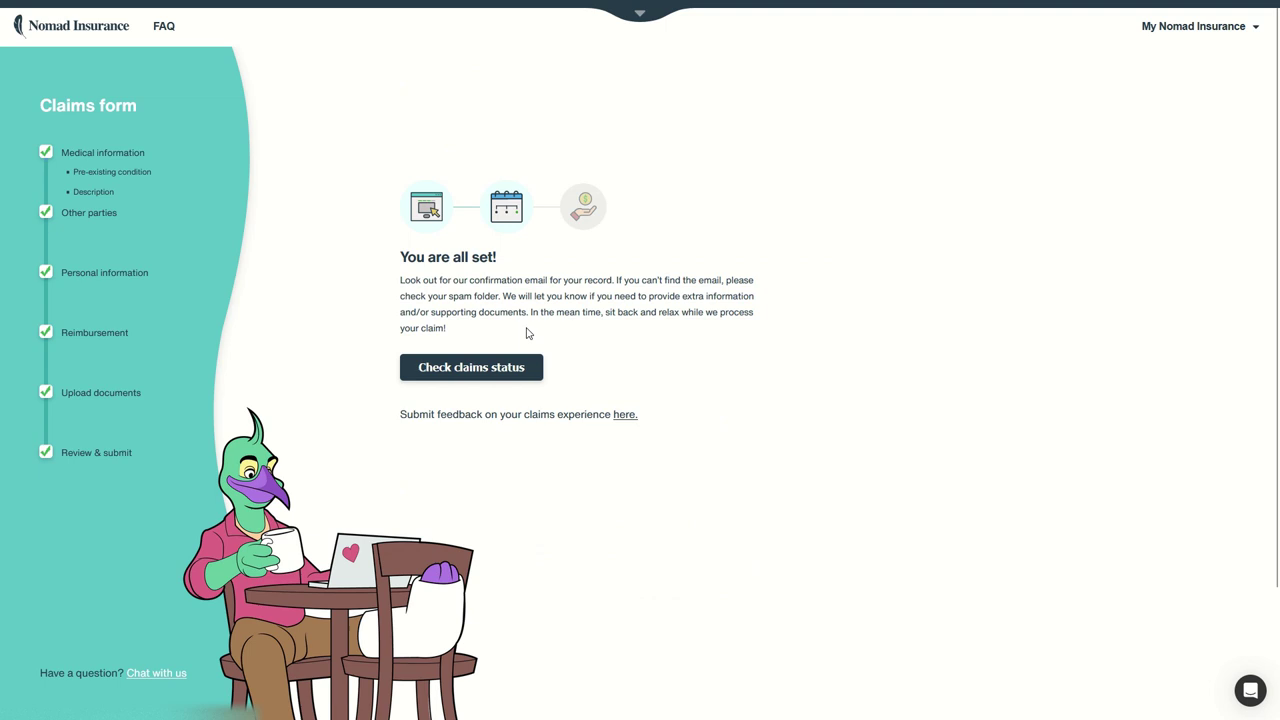
Open the claims status page and examine the medical claim's status, amount and progress stages
click(486, 372)
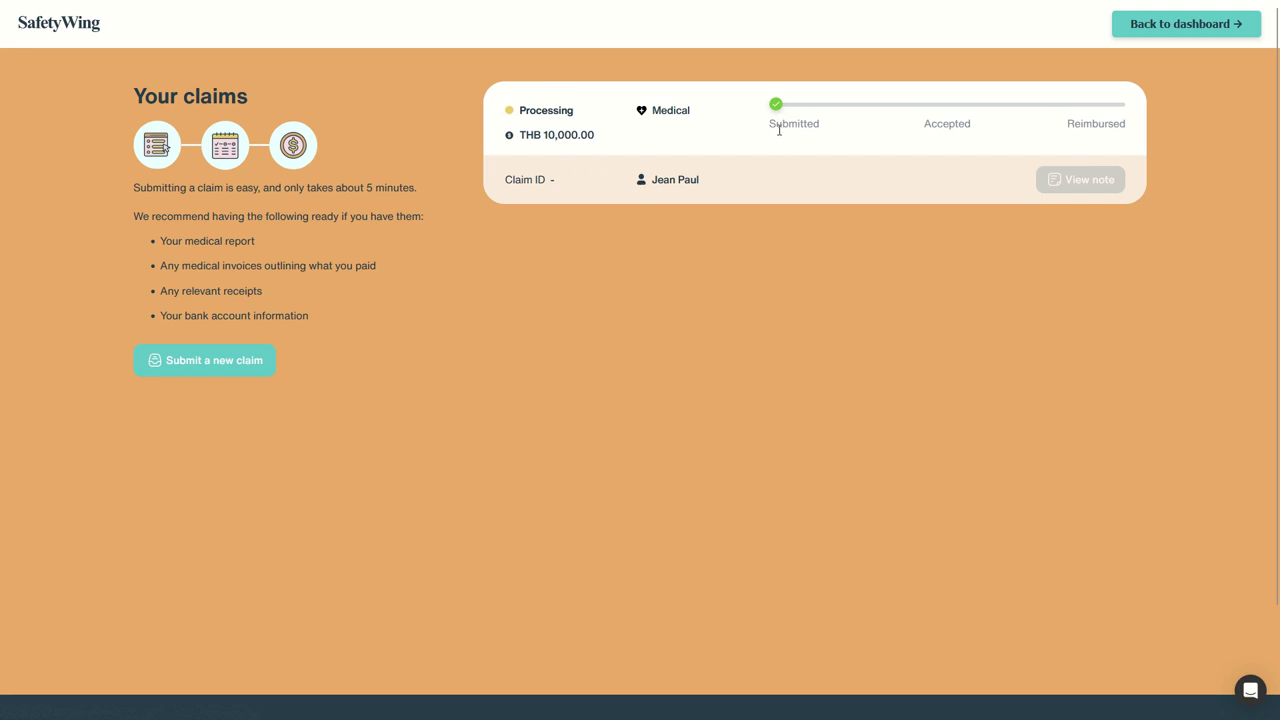
drag(777, 126, 1172, 127)
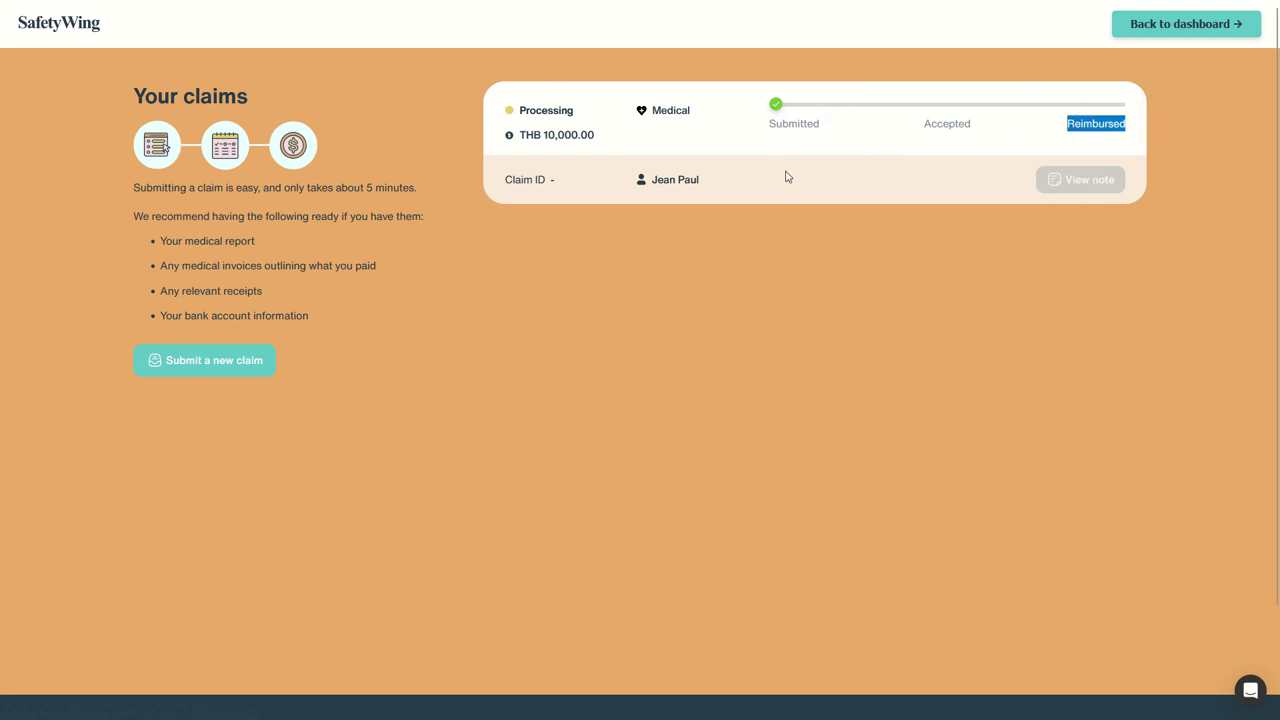
shift+click(727, 110)
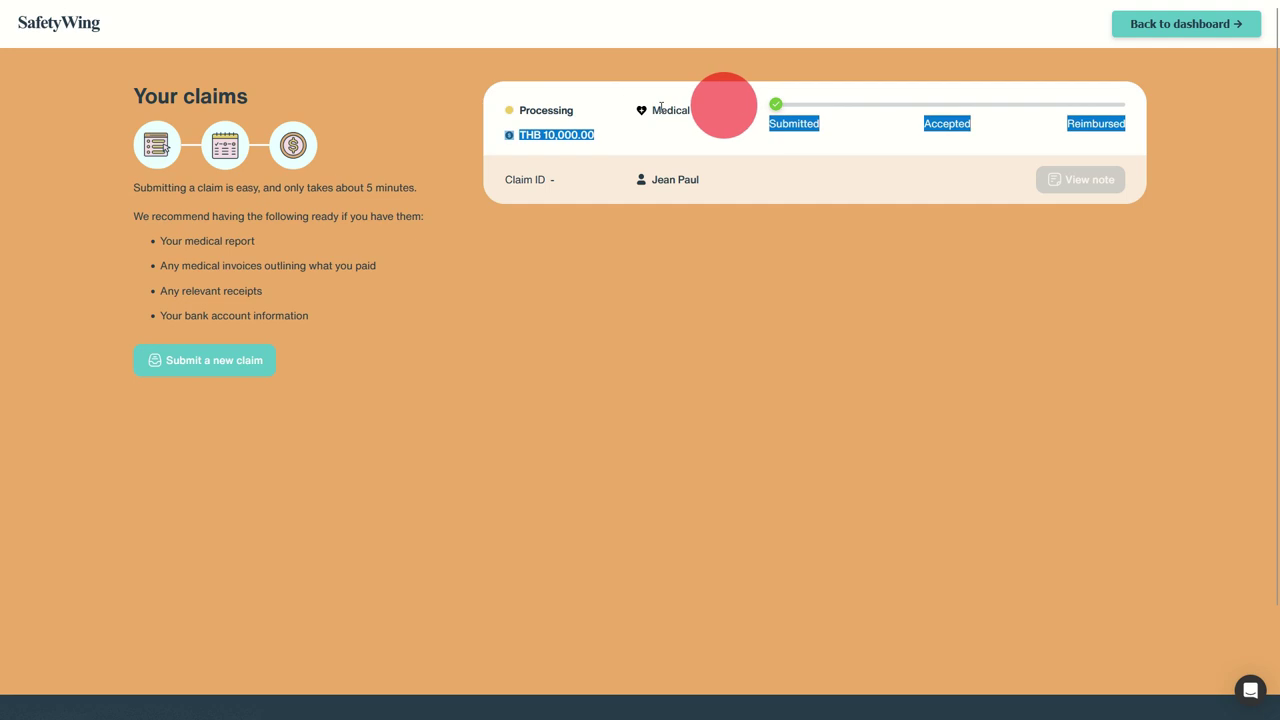
drag(575, 110, 520, 107)
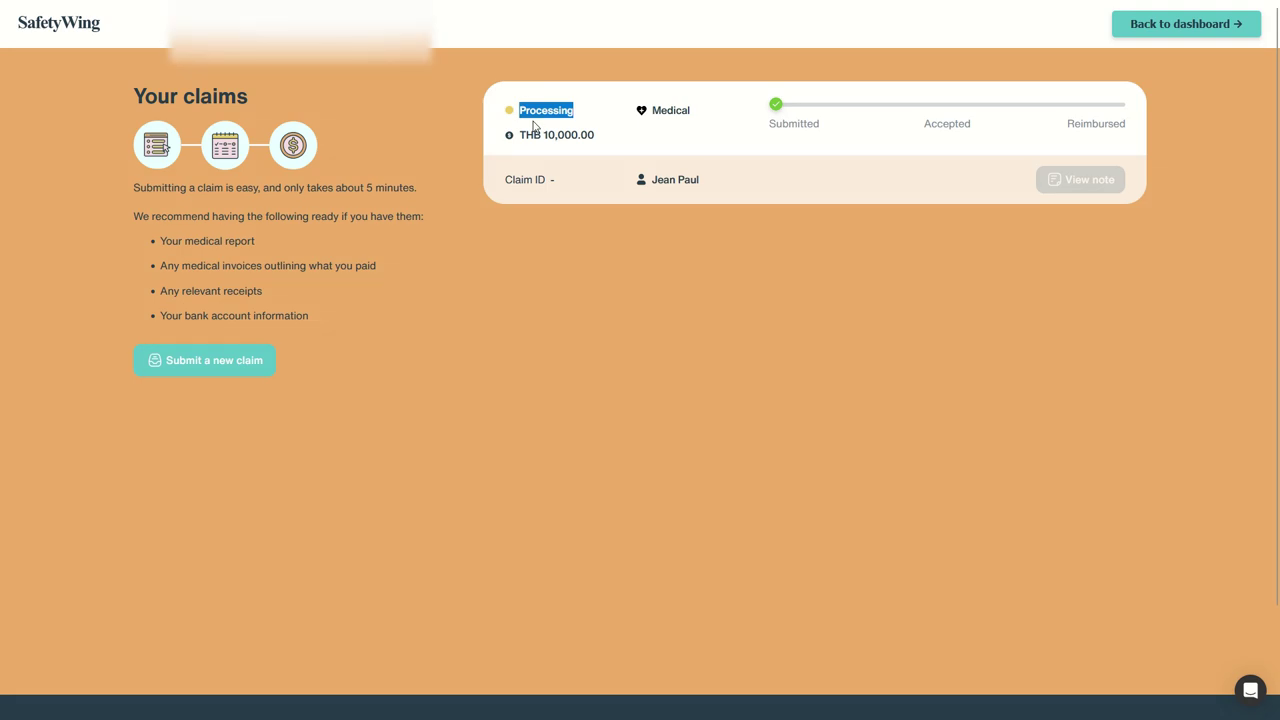
mouse_move(580, 3)
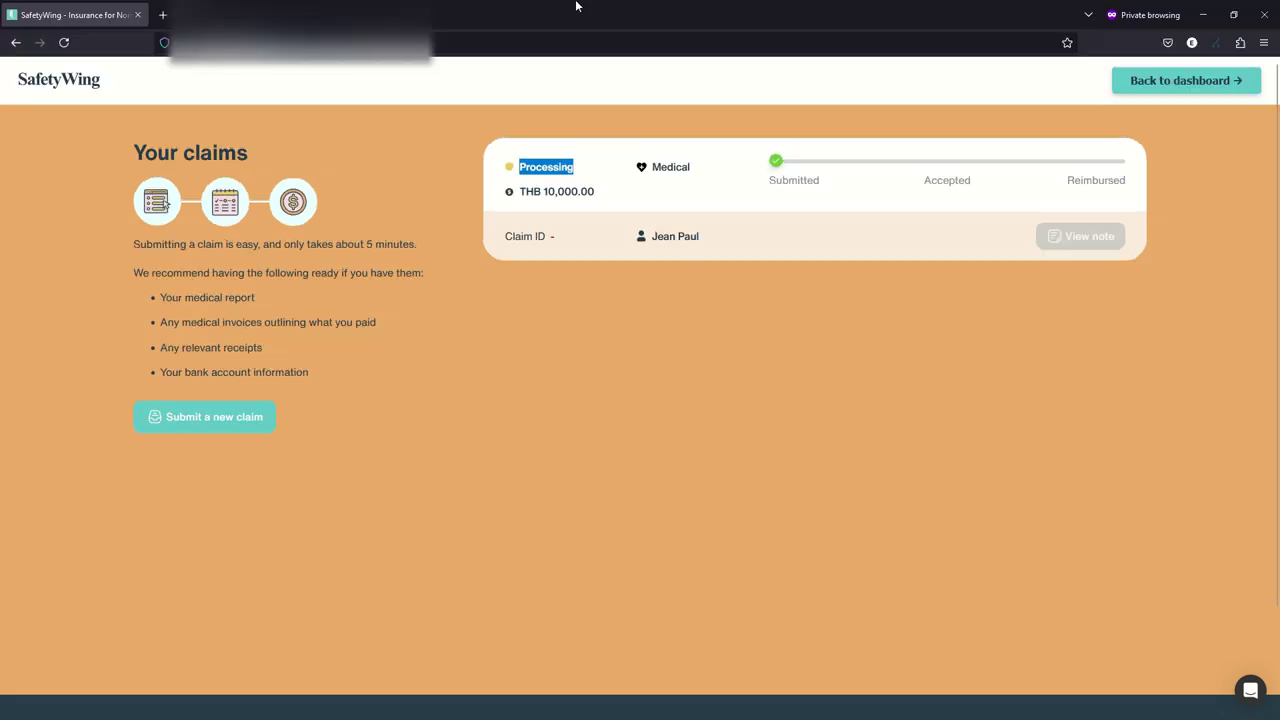